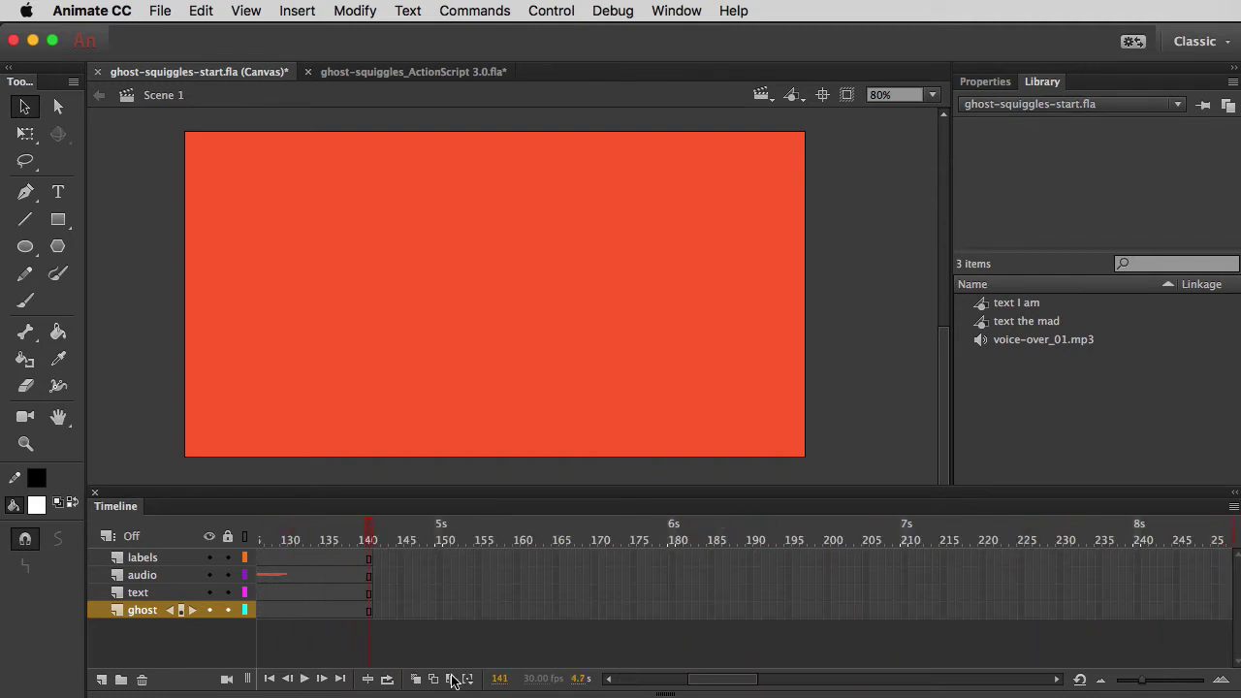
Step: Brush a white ghost outline and fill near the left of the orange stage
left_click_drag(715, 683, 615, 682)
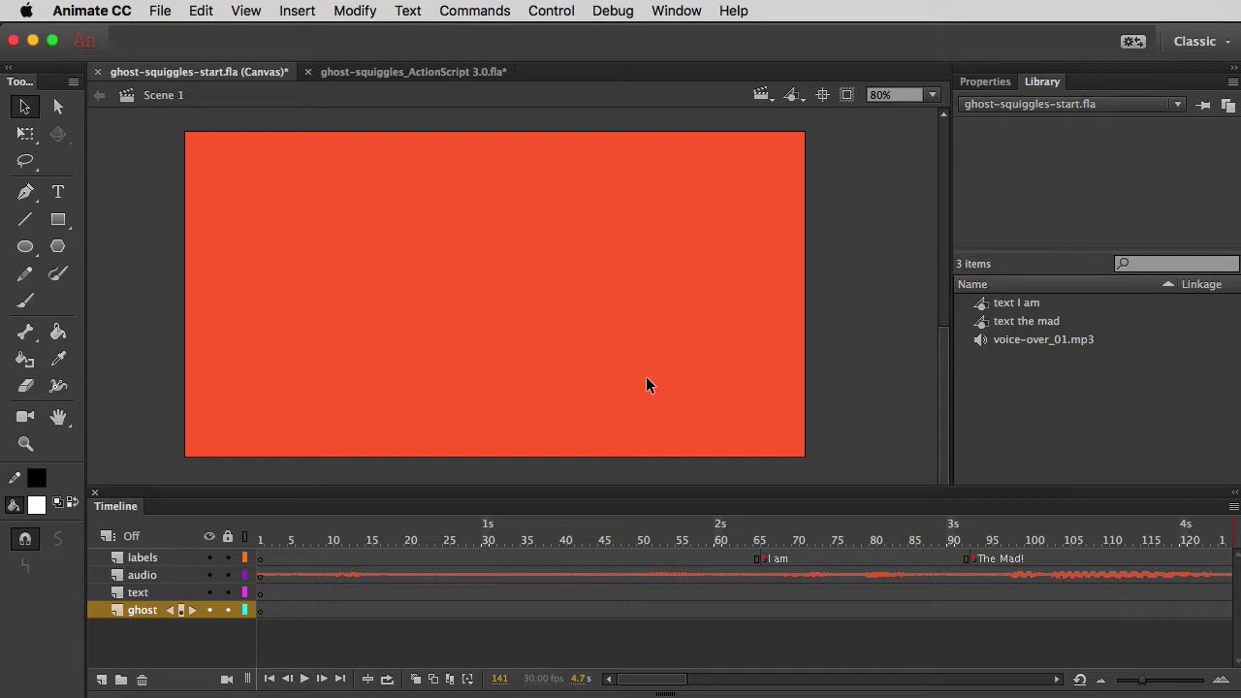
left_click(25, 301)
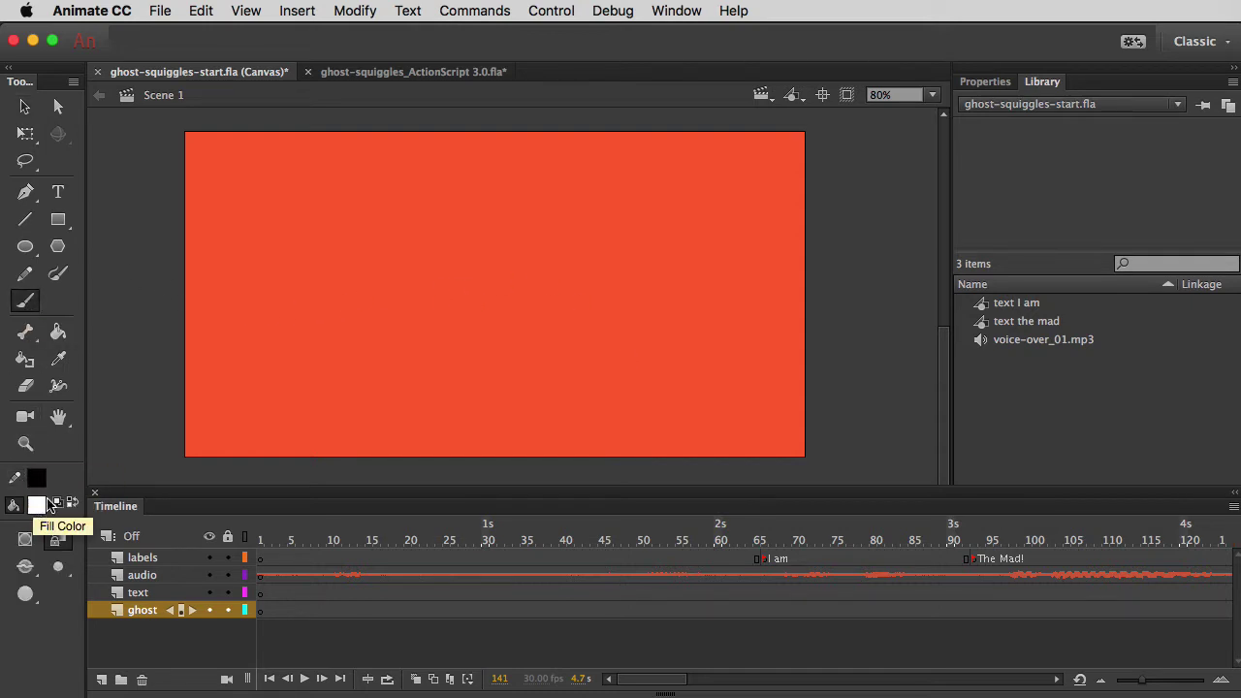
mouse_move(297, 240)
left_mouse_down()
mouse_move(266, 257)
mouse_move(262, 354)
mouse_move(334, 349)
mouse_move(316, 257)
mouse_move(295, 239)
mouse_move(263, 336)
mouse_move(277, 349)
mouse_move(283, 325)
mouse_move(307, 342)
mouse_move(327, 337)
mouse_move(317, 286)
mouse_move(303, 318)
mouse_move(276, 269)
mouse_move(272, 303)
mouse_move(291, 263)
mouse_move(313, 274)
mouse_move(288, 247)
mouse_move(276, 251)
mouse_move(276, 327)
mouse_move(291, 311)
mouse_move(297, 329)
mouse_move(312, 315)
mouse_move(305, 351)
mouse_move(263, 346)
mouse_move(298, 263)
mouse_move(283, 277)
mouse_move(308, 285)
mouse_move(309, 359)
mouse_move(302, 297)
left_mouse_up()
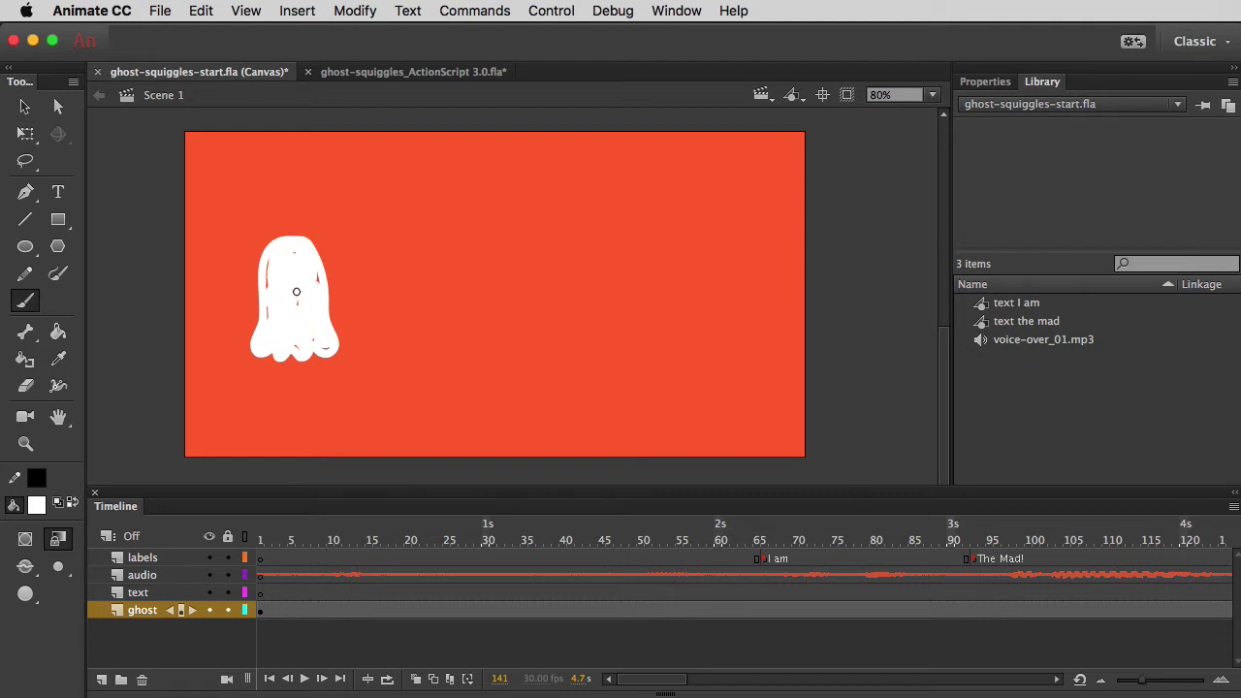
Step: Select the whole painted ghost and convert it to a Graphic symbol named 'ghost'
left_click(25, 106)
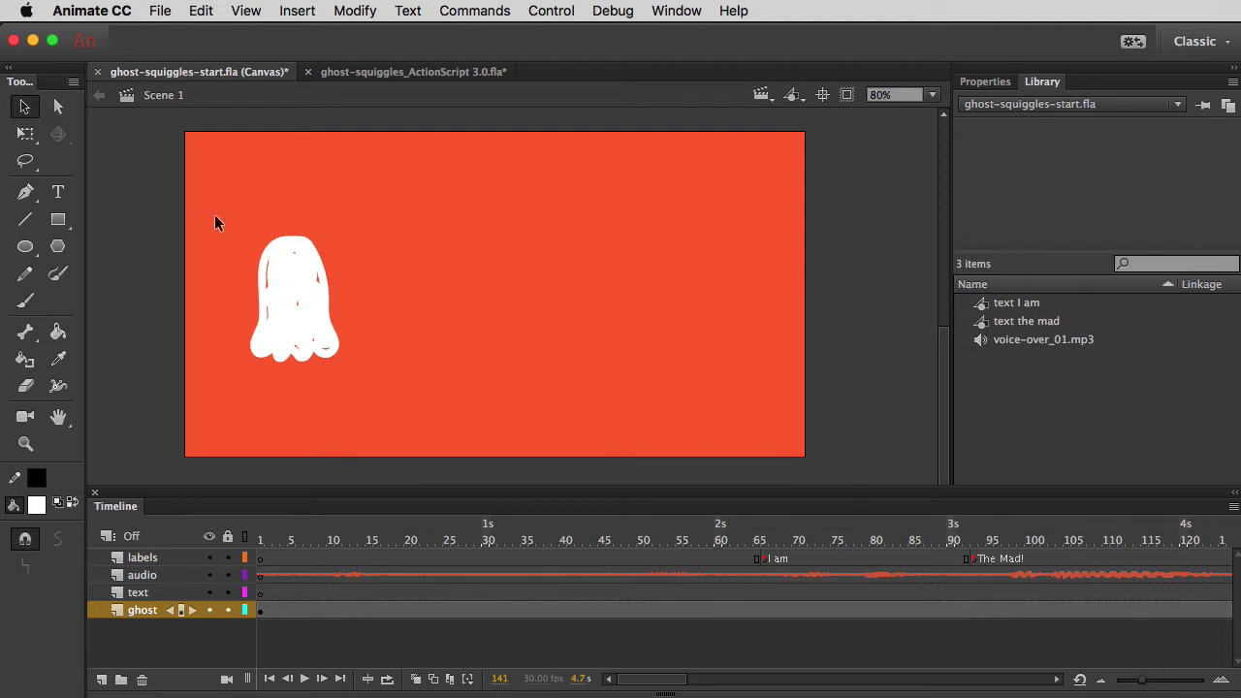
left_click_drag(214, 214, 391, 376)
left_click(359, 11)
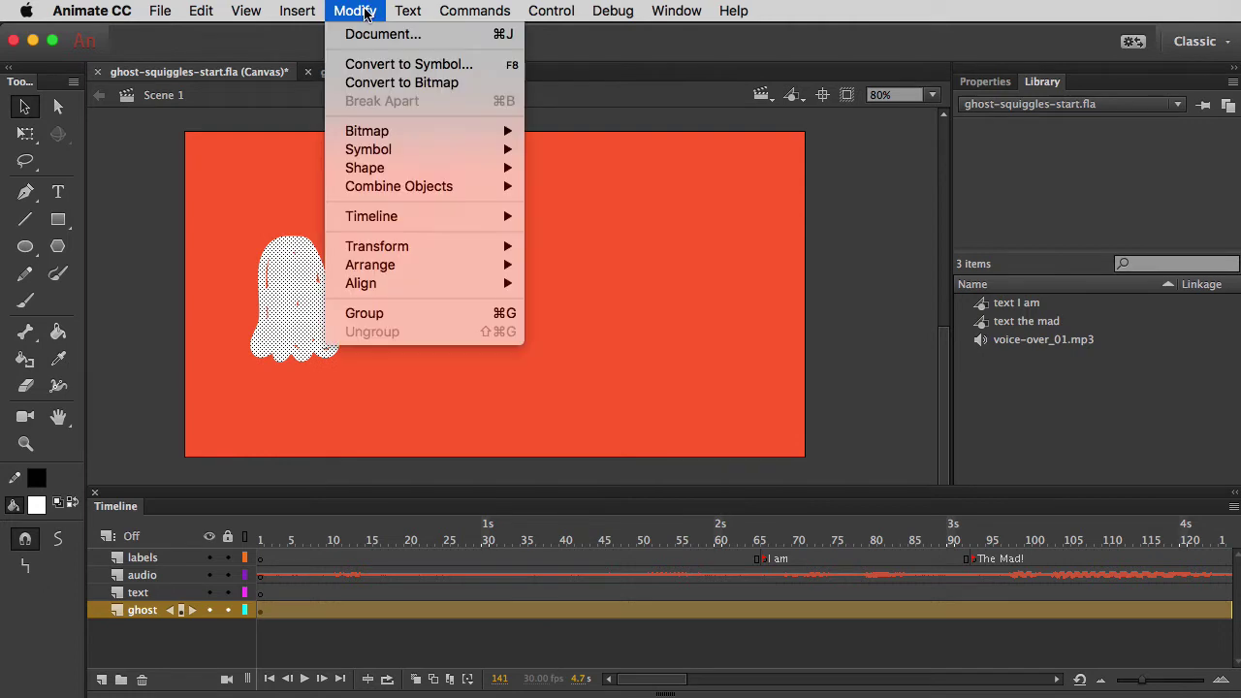
left_click(380, 64)
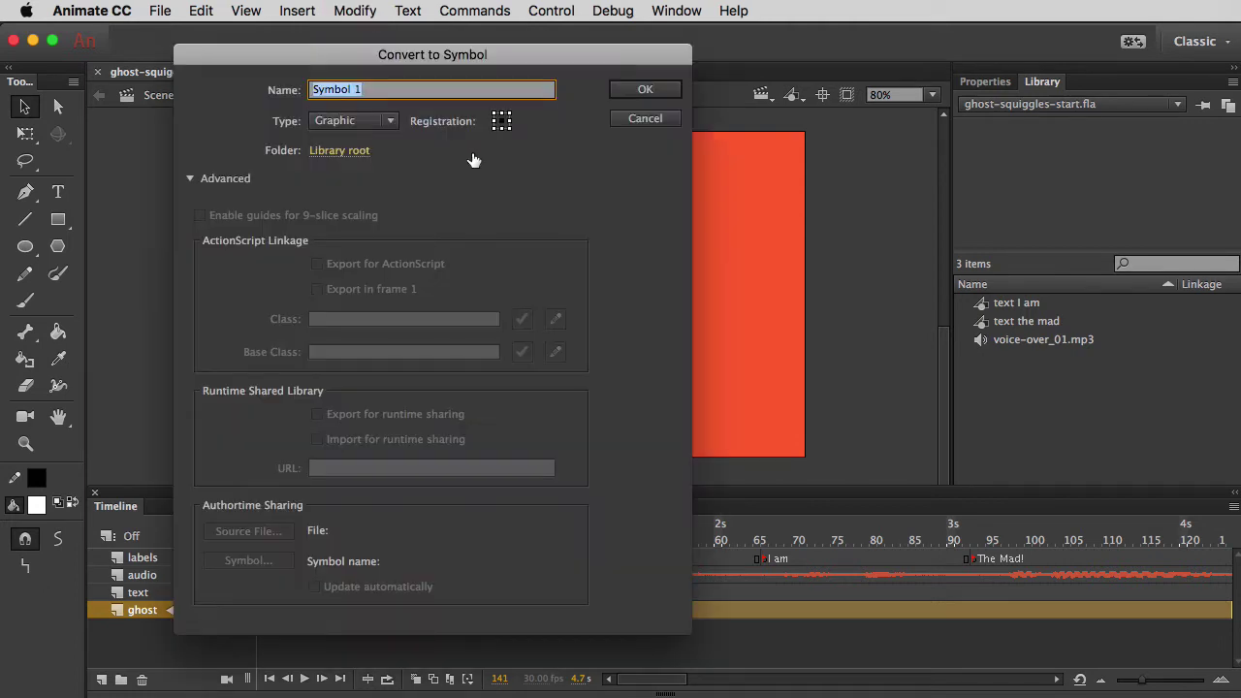
left_click_drag(386, 90, 316, 90)
type("ghost")
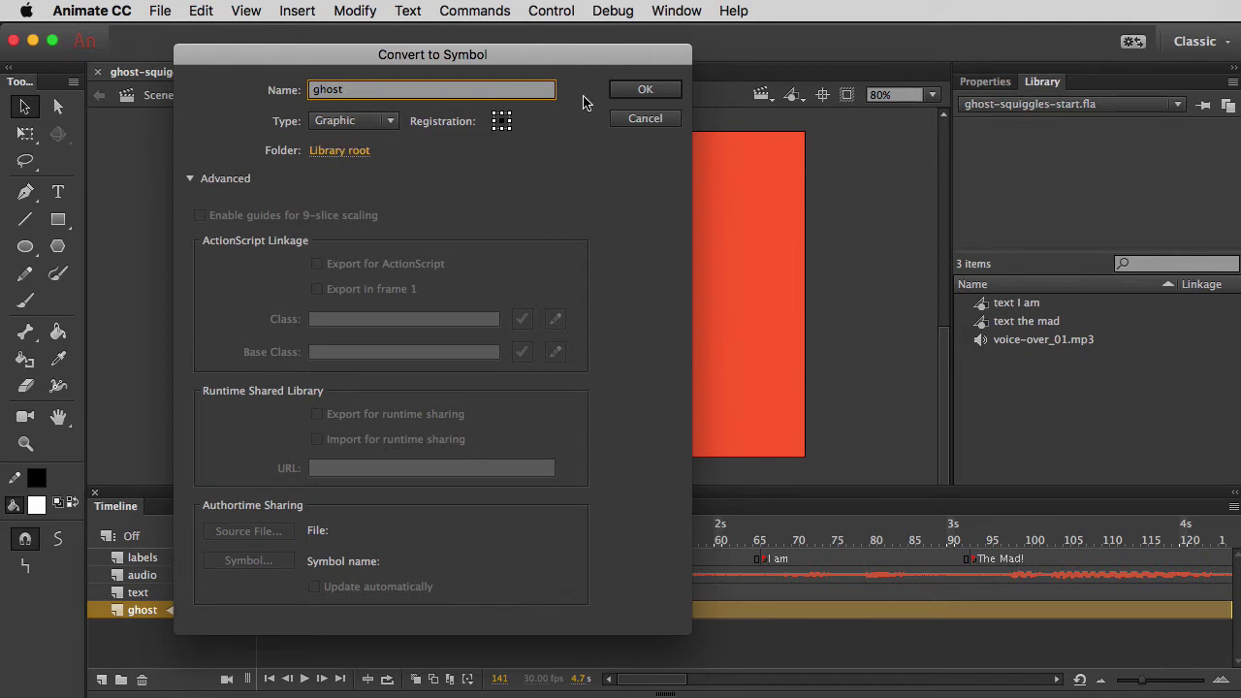
left_click(641, 92)
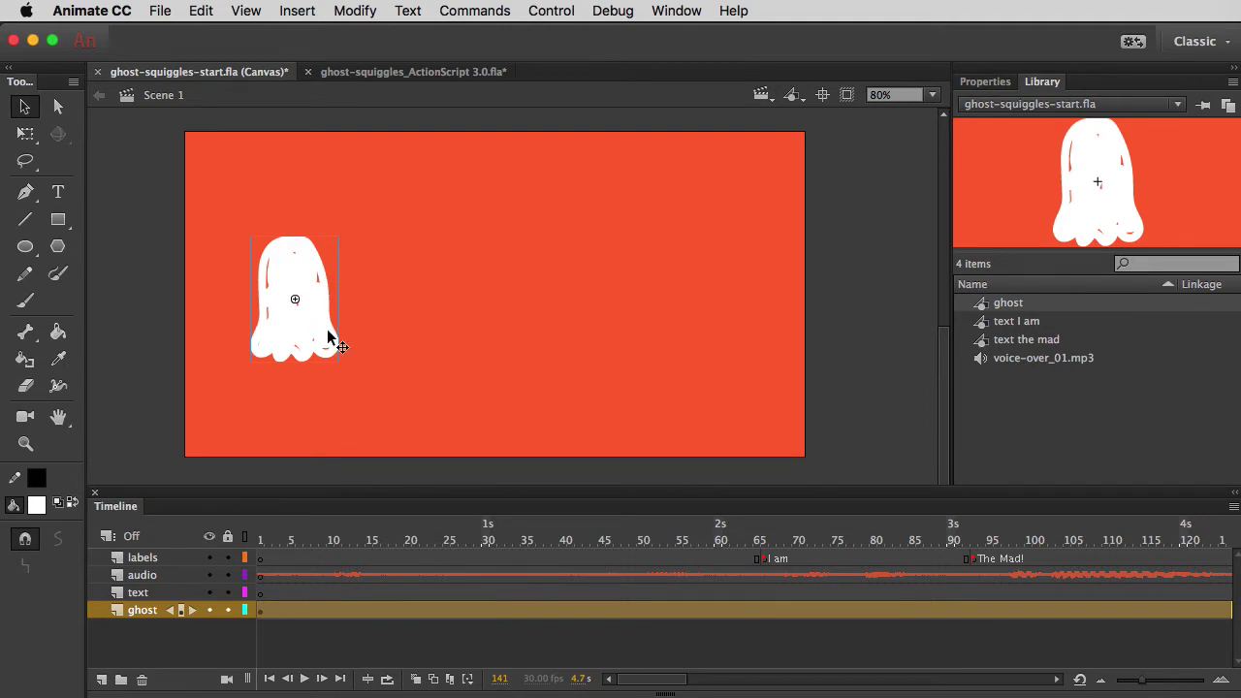
Step: Inside the ghost symbol, add Layer_2 and brush two black eyes and a small mouth
double_click(302, 279)
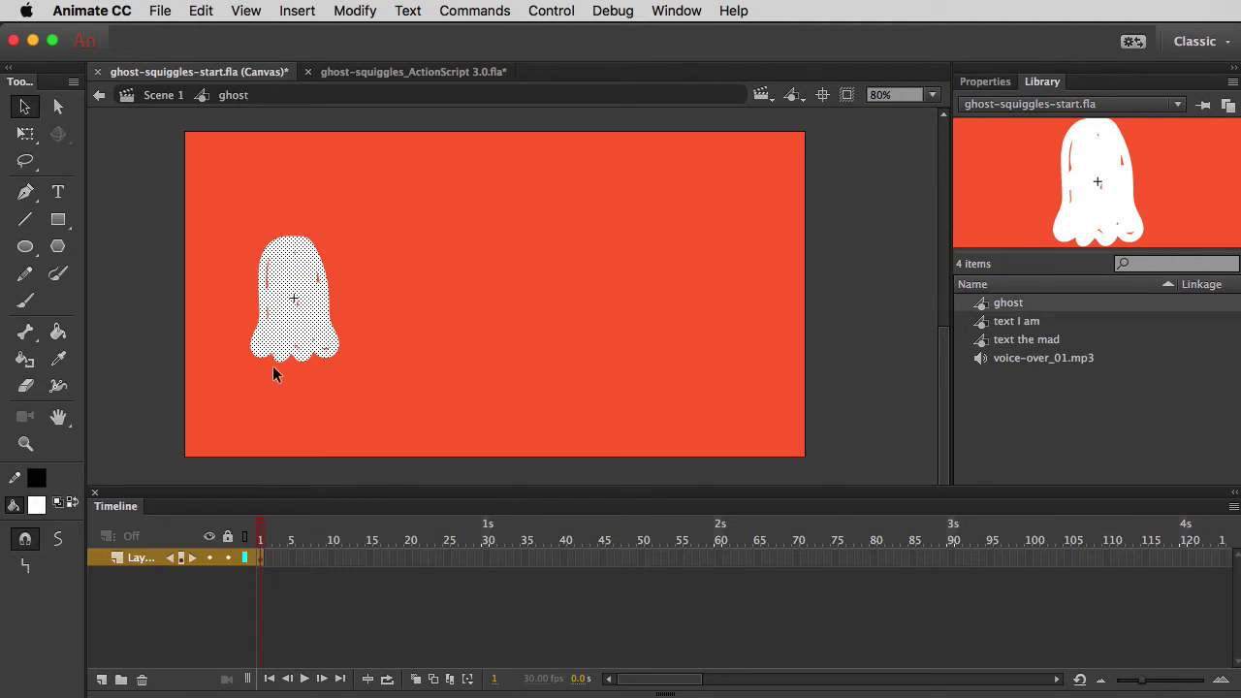
left_click(101, 679)
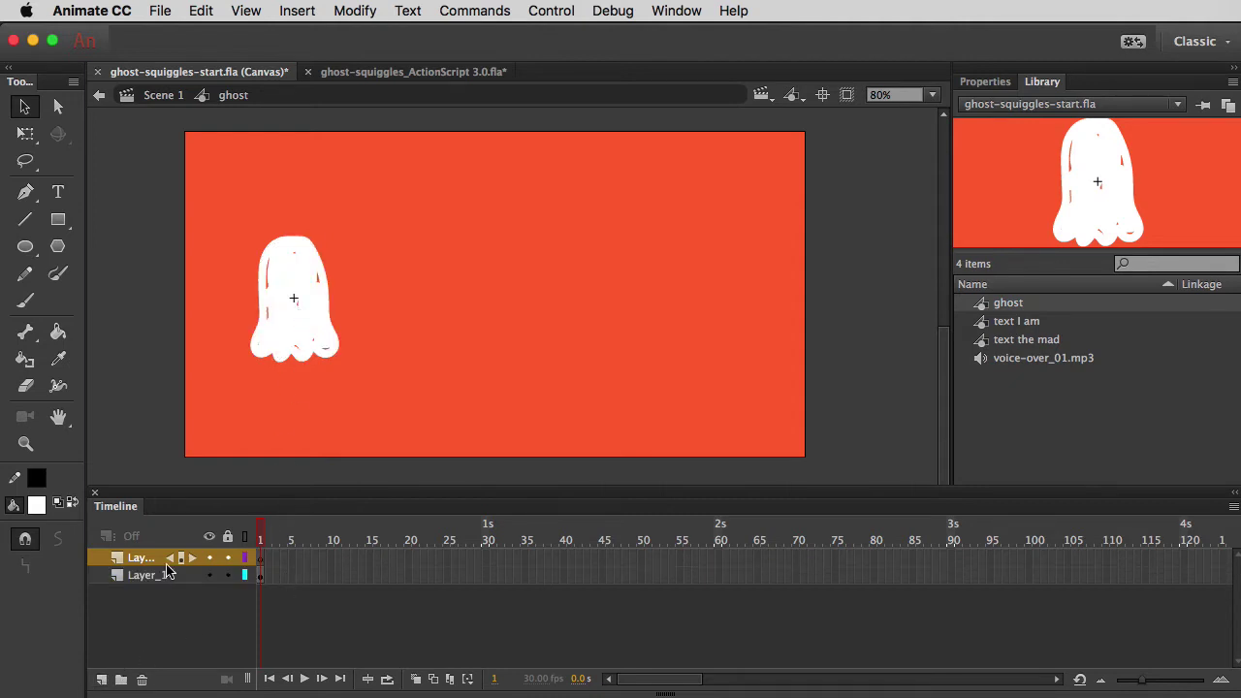
left_click(25, 301)
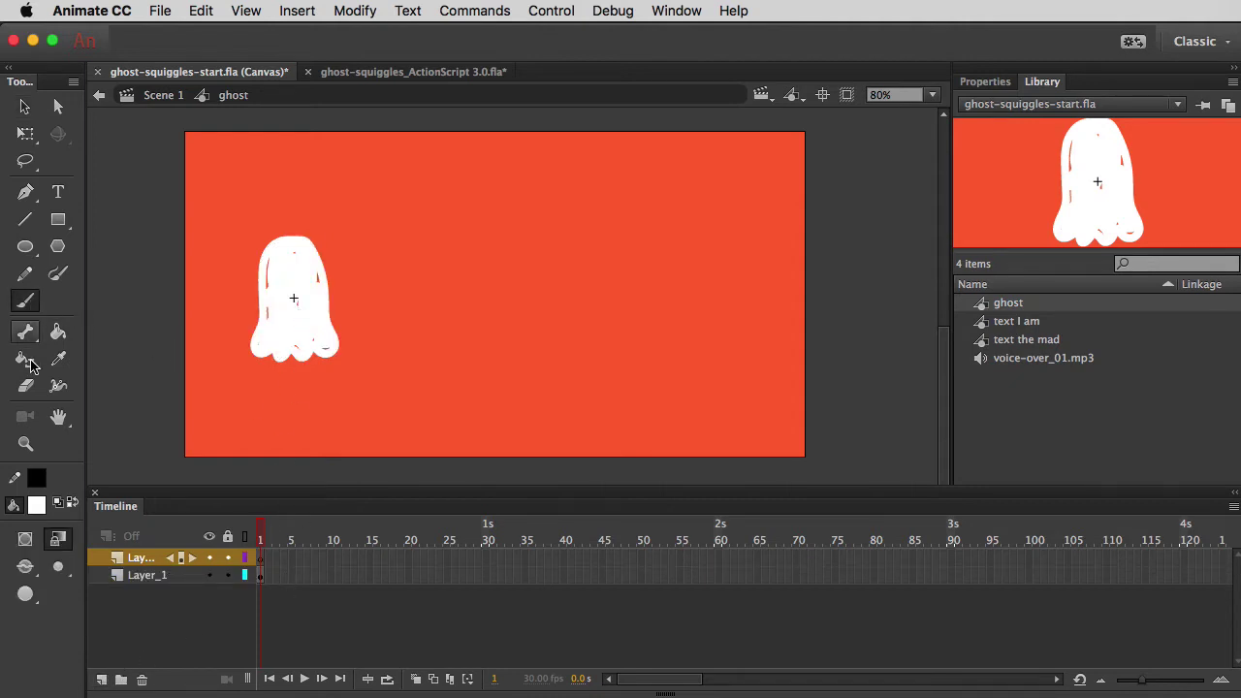
left_click(37, 478)
left_click(103, 568)
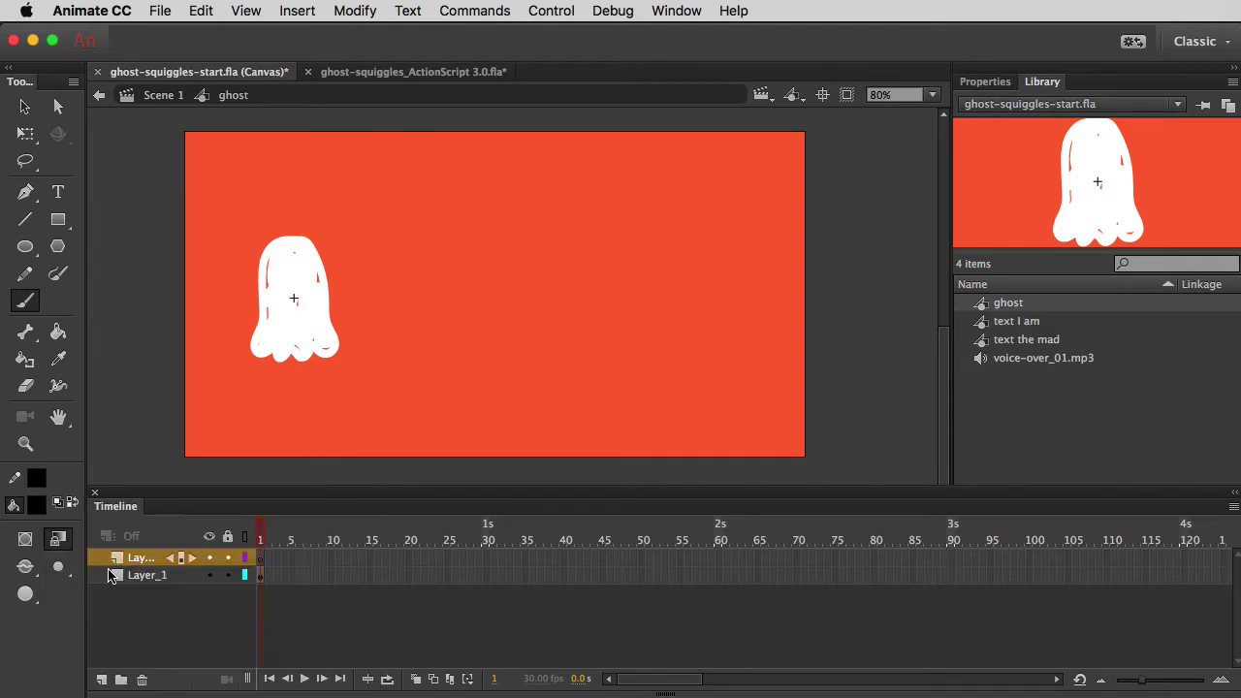
left_click(276, 278)
left_click(300, 277)
left_click_drag(290, 300, 291, 301)
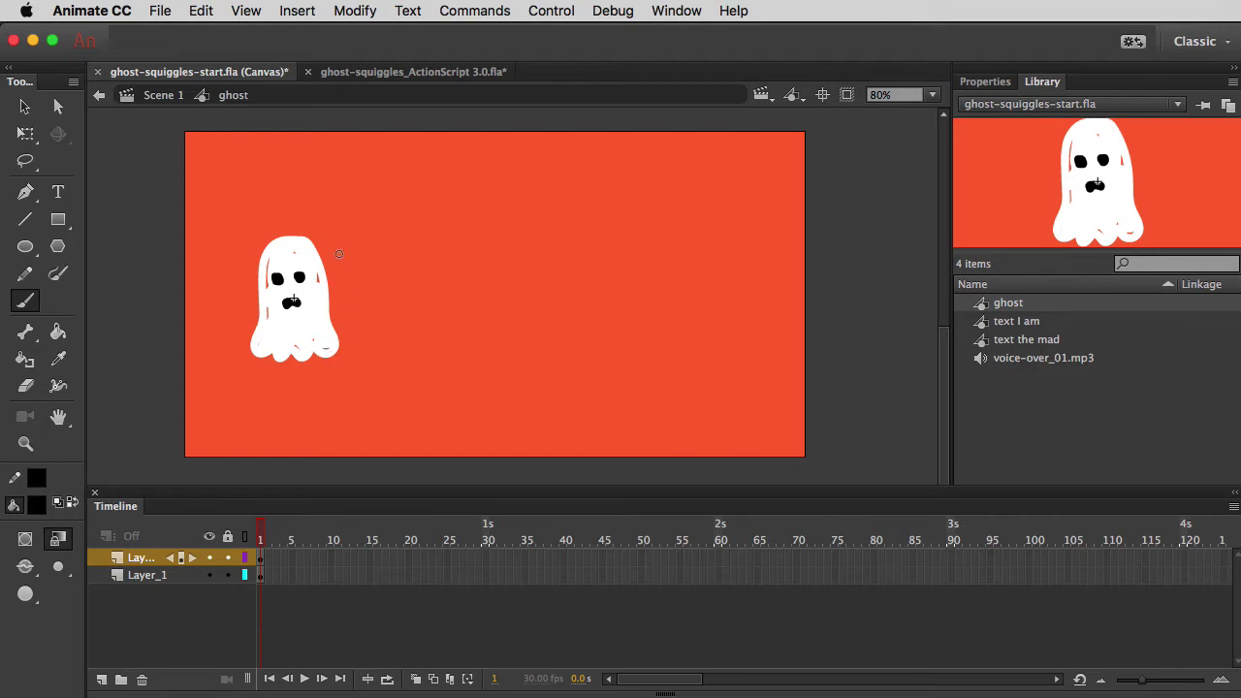
Step: Insert blank keyframes at frame 2 on both layers of the ghost symbol
left_click(267, 576)
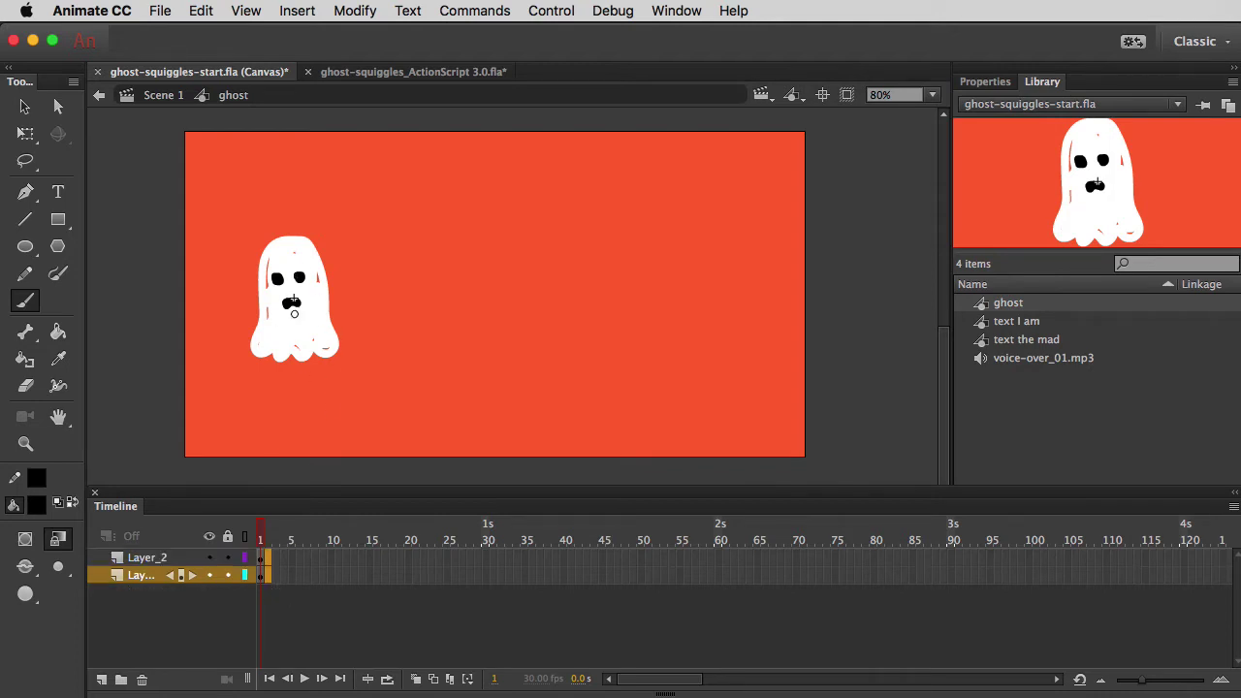
left_click_drag(267, 576, 265, 551)
left_click(267, 576)
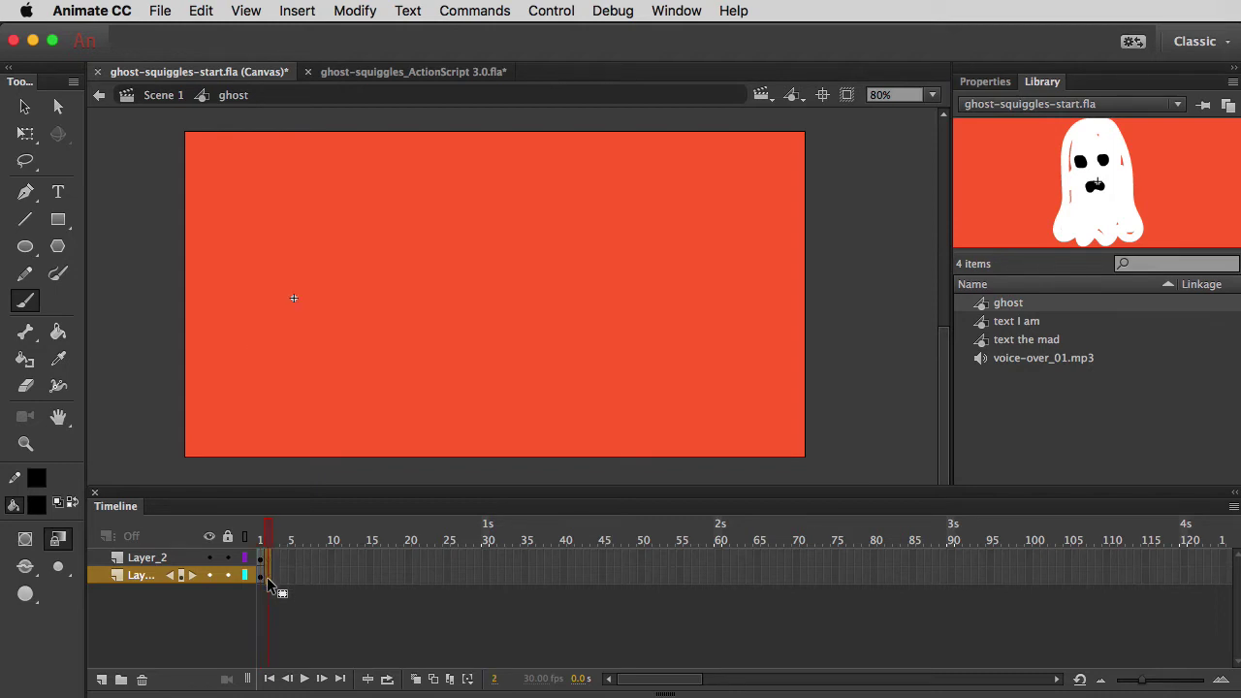
left_click_drag(266, 551, 271, 571)
key("F7")
Step: Turn on Onion Skin so frame 1's ghost shows faintly under empty frame 2
left_click(260, 544)
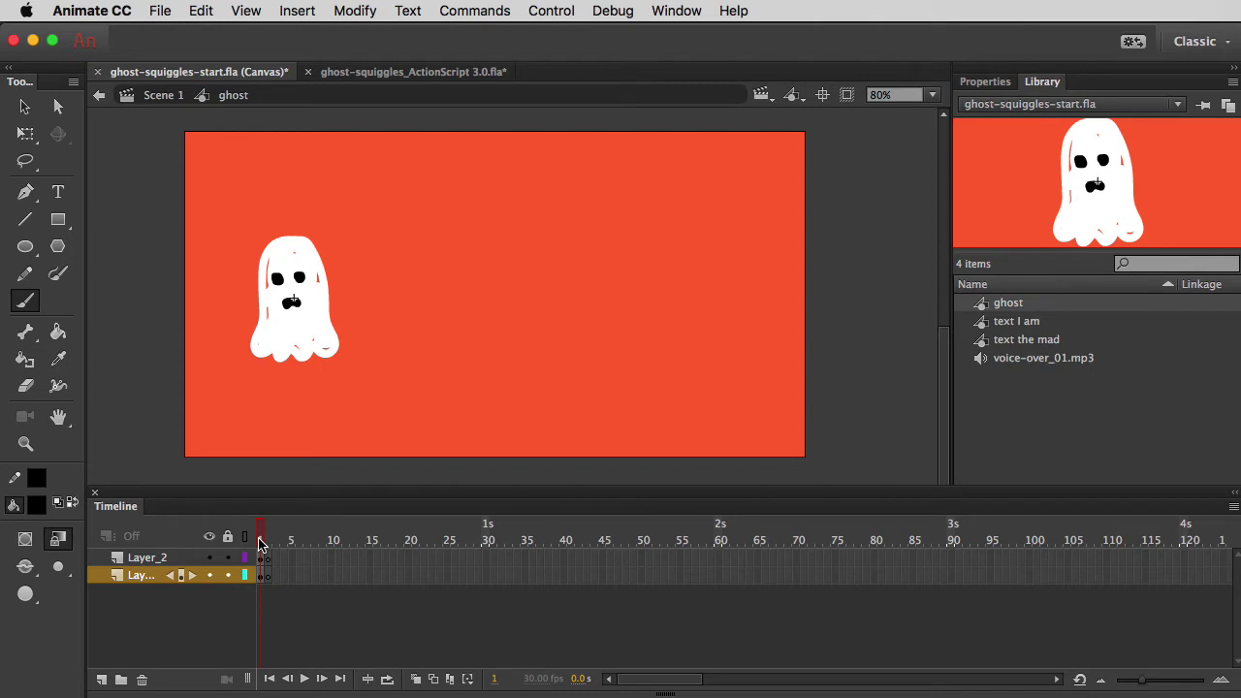
left_click(269, 544)
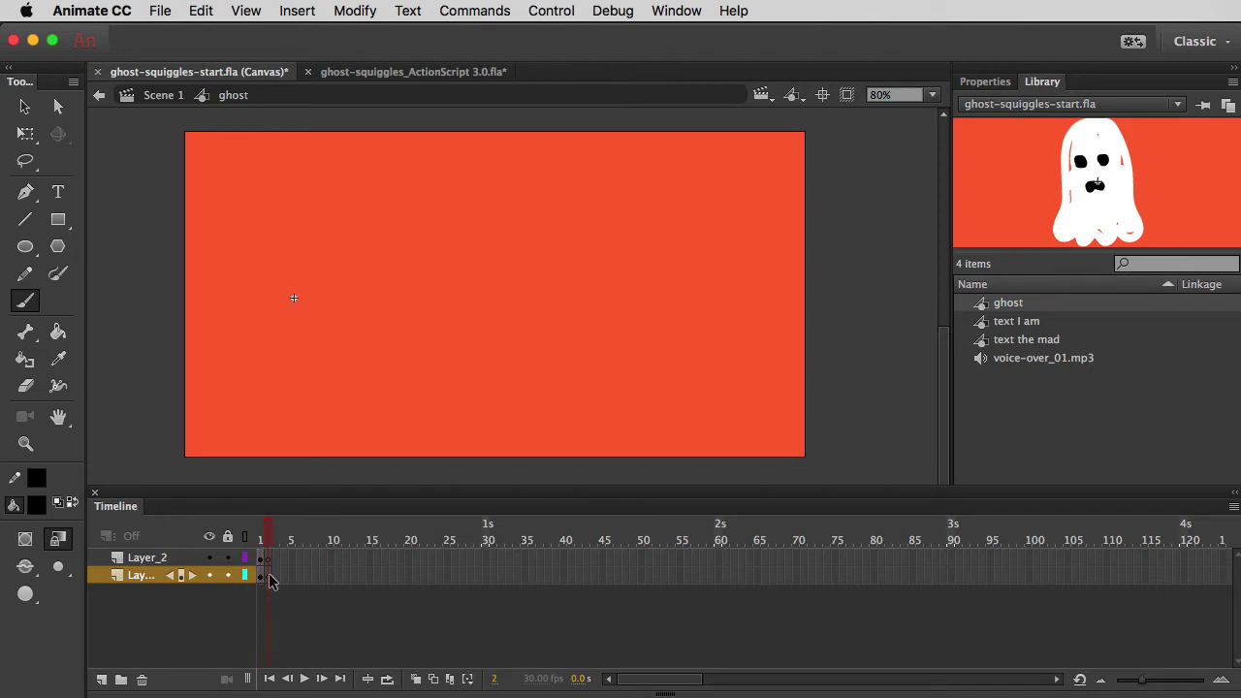
left_click(417, 680)
Step: Pick white fill and brush a new ghost body on Layer_1 frame 2 over the guide
left_click(36, 505)
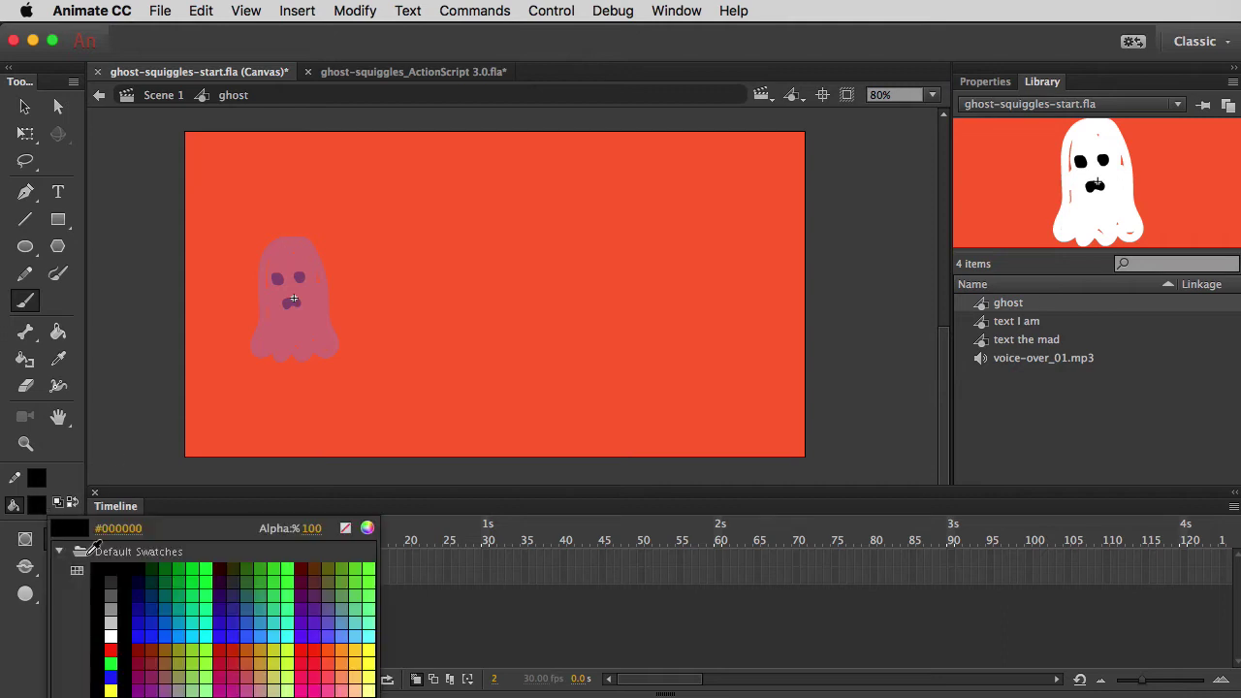
left_click(111, 636)
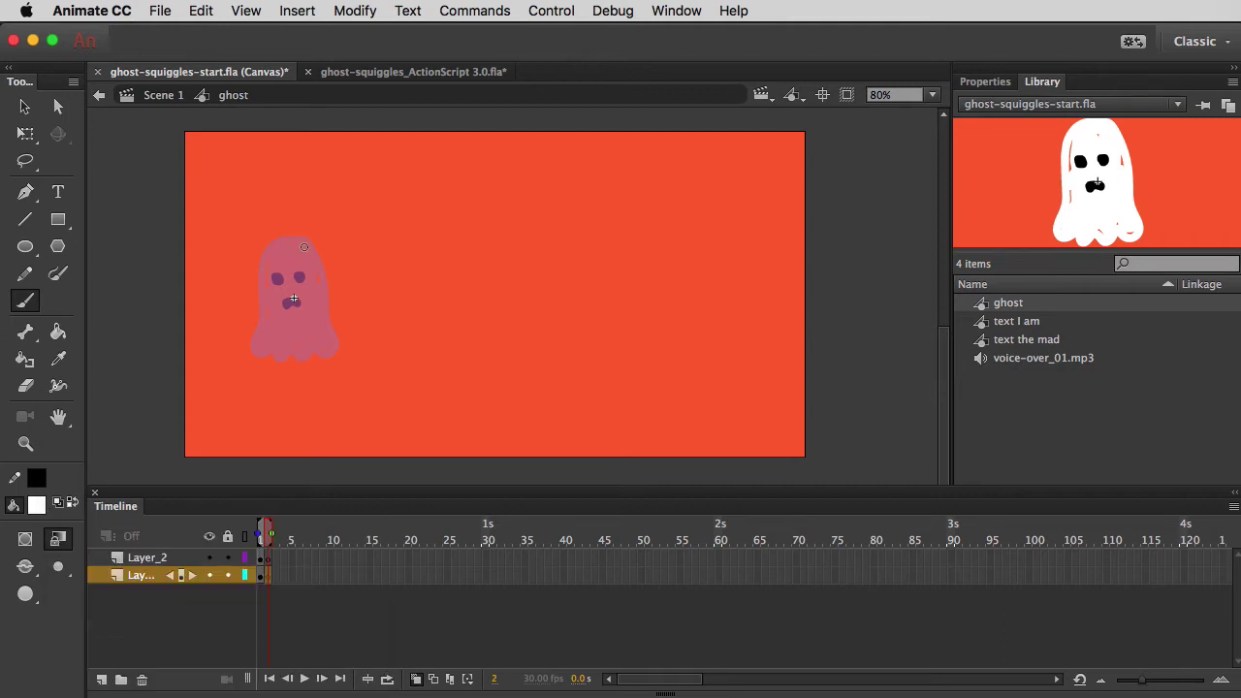
mouse_move(303, 241)
left_mouse_down()
mouse_move(264, 250)
mouse_move(250, 355)
mouse_move(325, 357)
mouse_move(335, 339)
mouse_move(320, 260)
mouse_move(300, 239)
left_mouse_up()
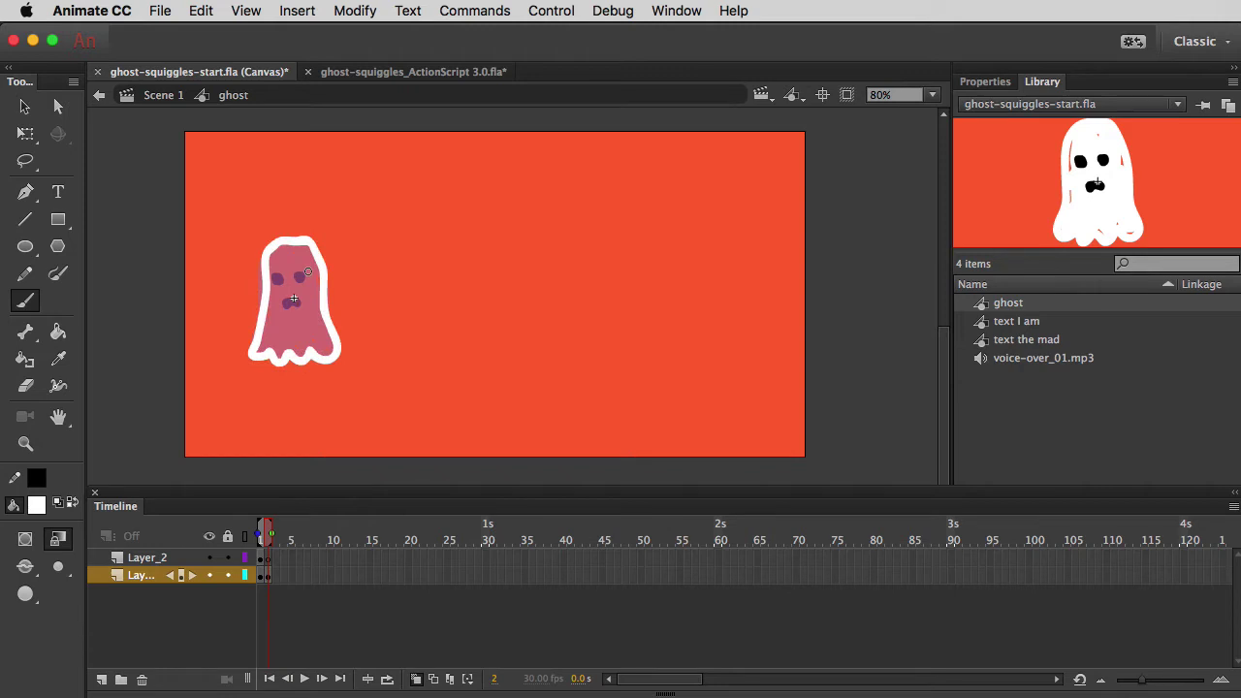
mouse_move(274, 272)
left_mouse_down()
mouse_move(263, 338)
mouse_move(270, 330)
mouse_move(278, 354)
mouse_move(331, 351)
mouse_move(308, 301)
mouse_move(294, 301)
mouse_move(289, 330)
mouse_move(277, 327)
mouse_move(292, 347)
mouse_move(315, 340)
mouse_move(320, 308)
mouse_move(316, 272)
mouse_move(309, 285)
mouse_move(286, 274)
mouse_move(284, 297)
mouse_move(308, 266)
mouse_move(297, 251)
mouse_move(313, 259)
mouse_move(286, 248)
mouse_move(275, 260)
mouse_move(284, 250)
mouse_move(277, 339)
mouse_move(307, 320)
mouse_move(311, 283)
mouse_move(297, 290)
mouse_move(325, 336)
mouse_move(301, 357)
mouse_move(279, 269)
mouse_move(296, 301)
left_mouse_up()
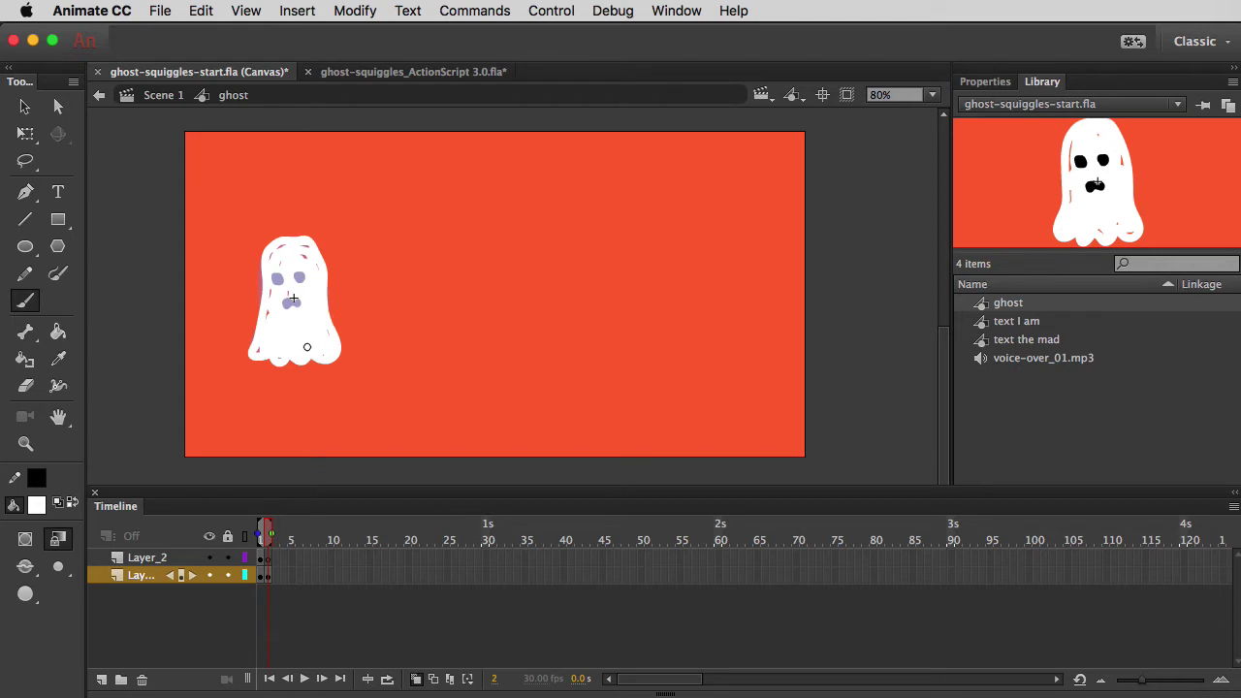
Step: On Layer_2 frame 2, paint black eyes and a wider mouth on the new ghost
left_click(269, 558)
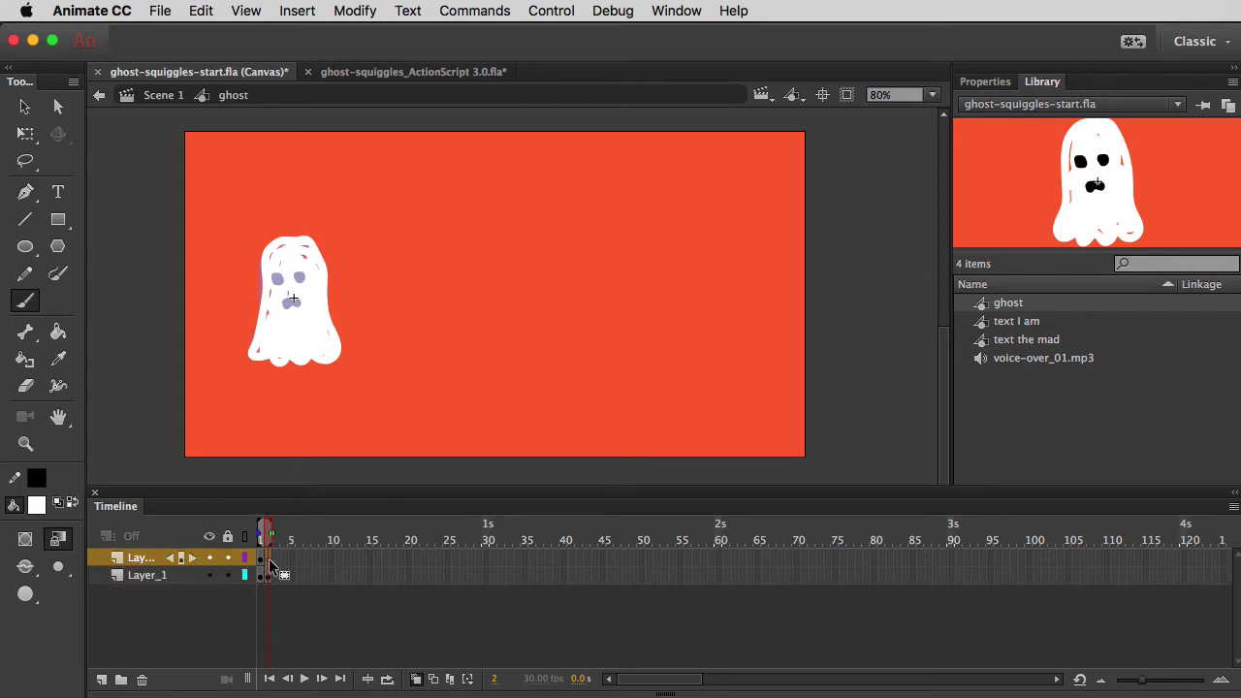
left_click(36, 505)
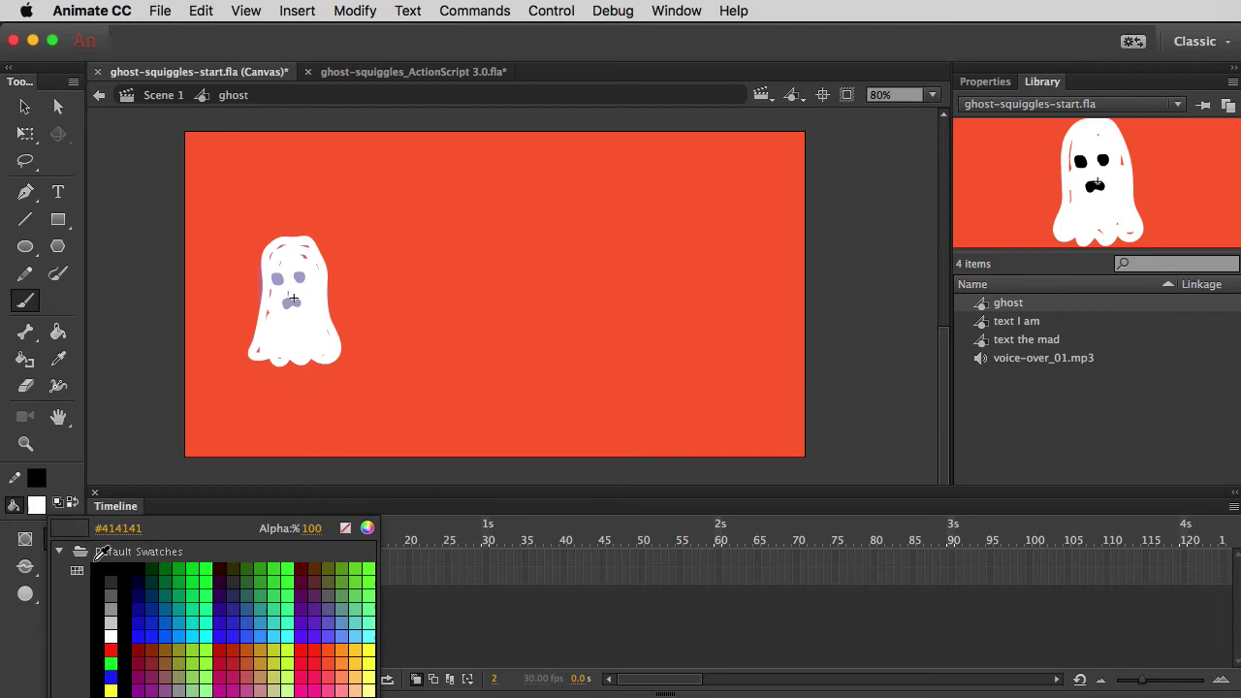
left_click(101, 574)
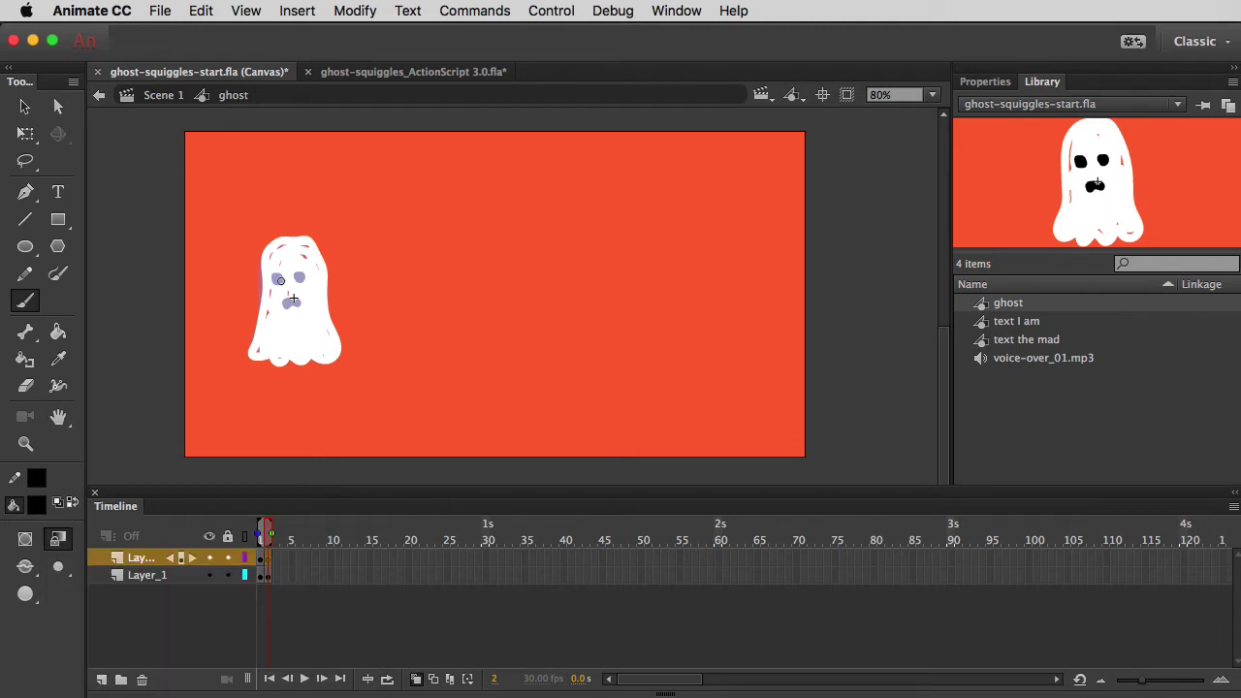
left_click(280, 280)
left_click(299, 278)
left_click_drag(287, 310, 299, 311)
Step: Turn off Onion Skin and compare the ghost's frame 1 and frame 2 drawings
left_click(416, 678)
left_click(264, 540)
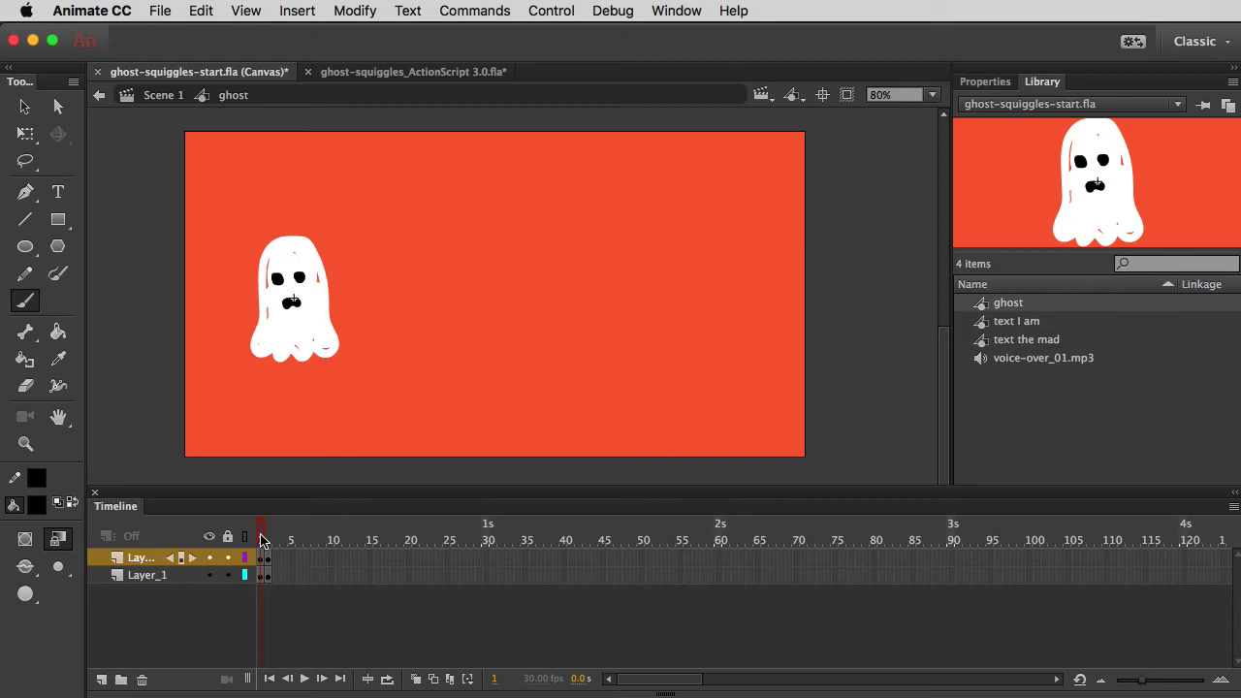
left_click(268, 540)
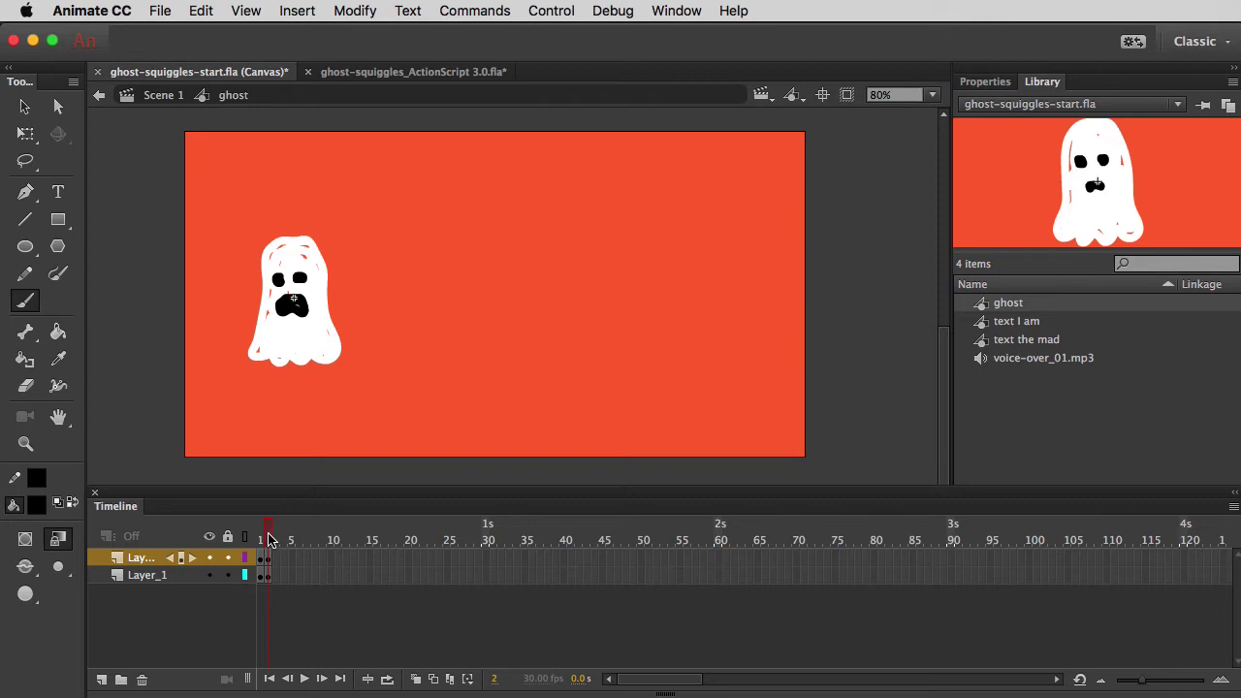
left_click_drag(269, 540, 260, 541)
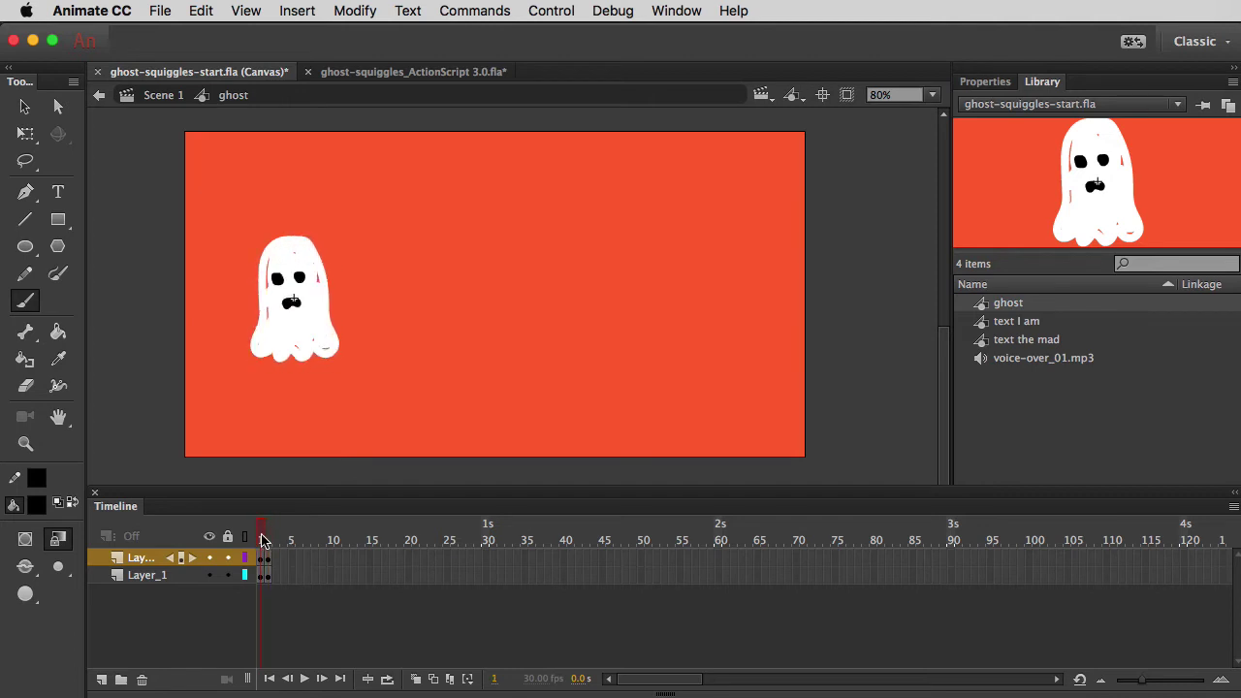
Step: Back in Scene 1, rewind the timeline to frame 1 and play the ghost's wiggle
left_click(98, 97)
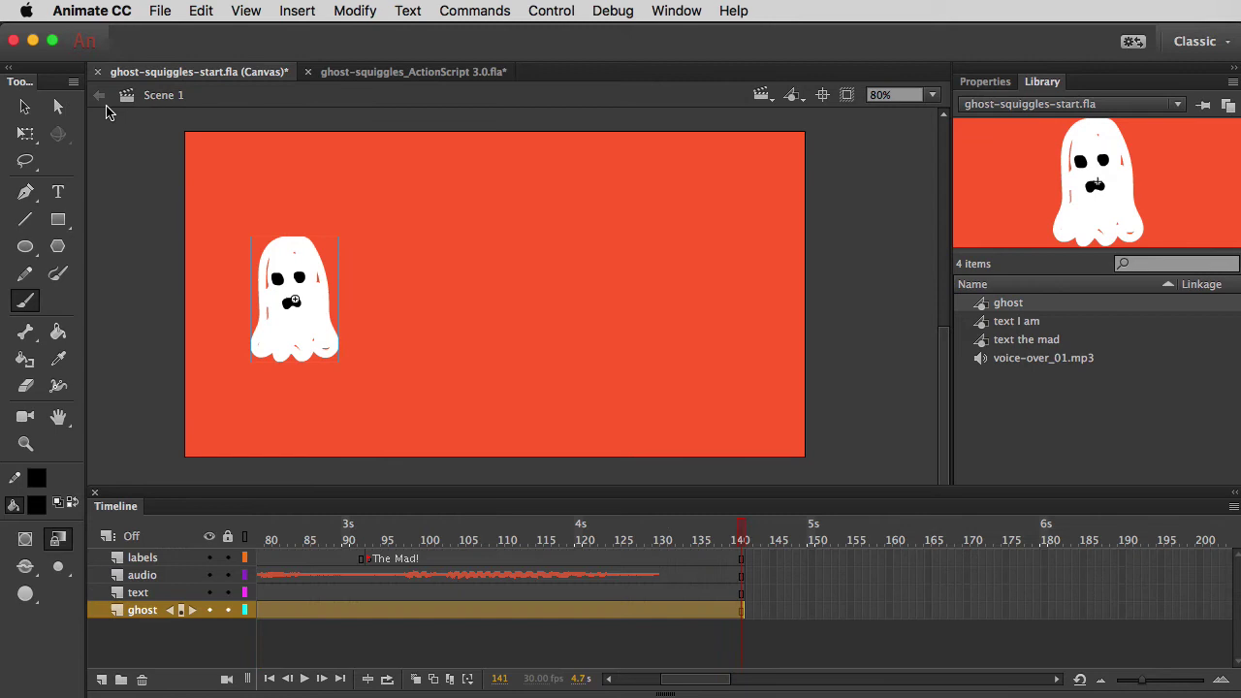
left_click(676, 679)
left_click_drag(676, 679, 617, 679)
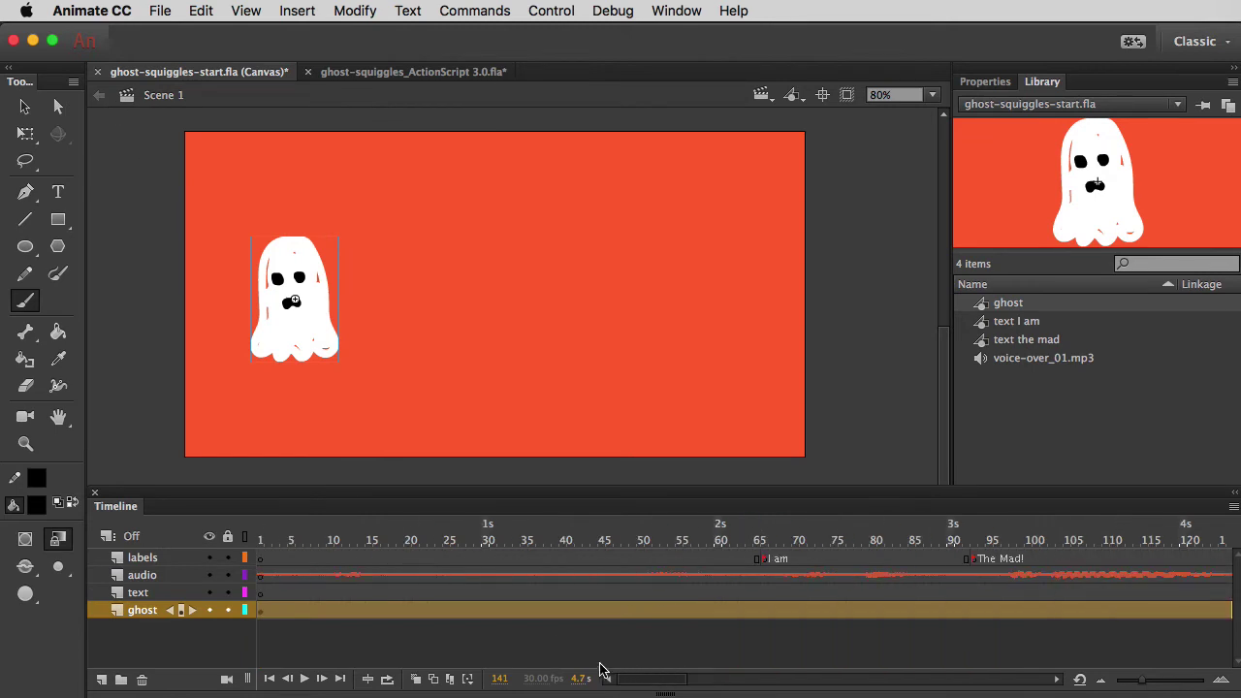
left_click(266, 539)
left_click_drag(266, 539, 260, 541)
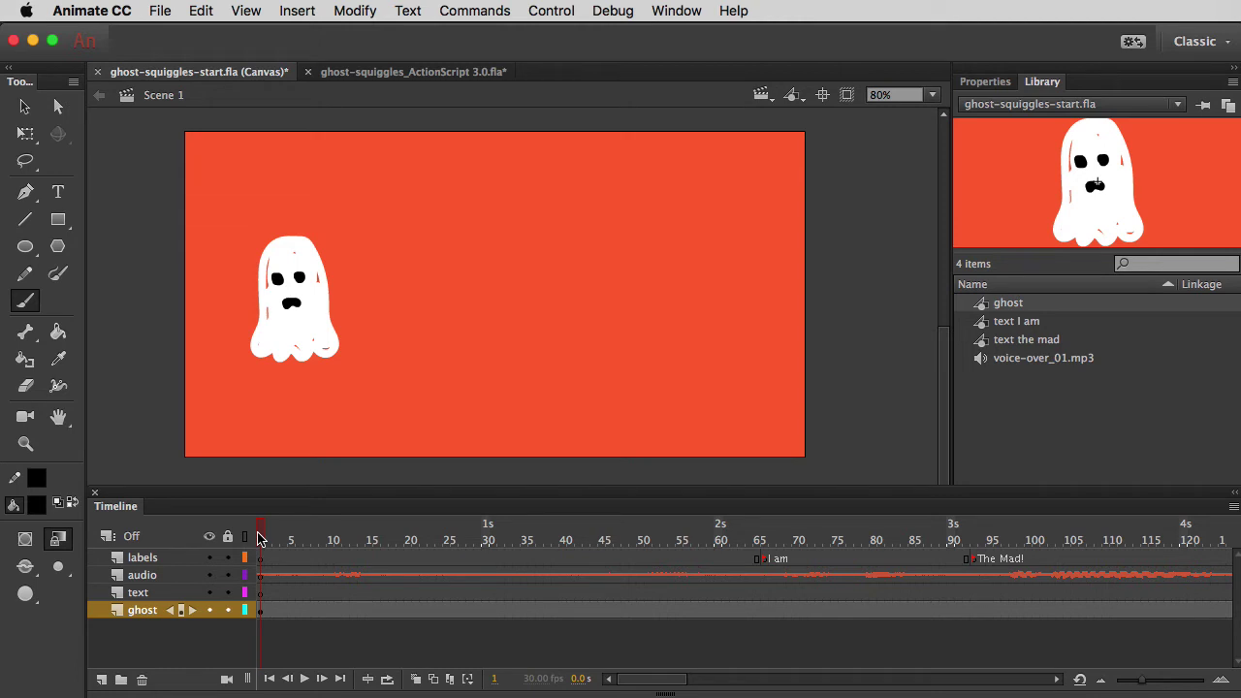
key("Return")
key("Return")
left_click(37, 111)
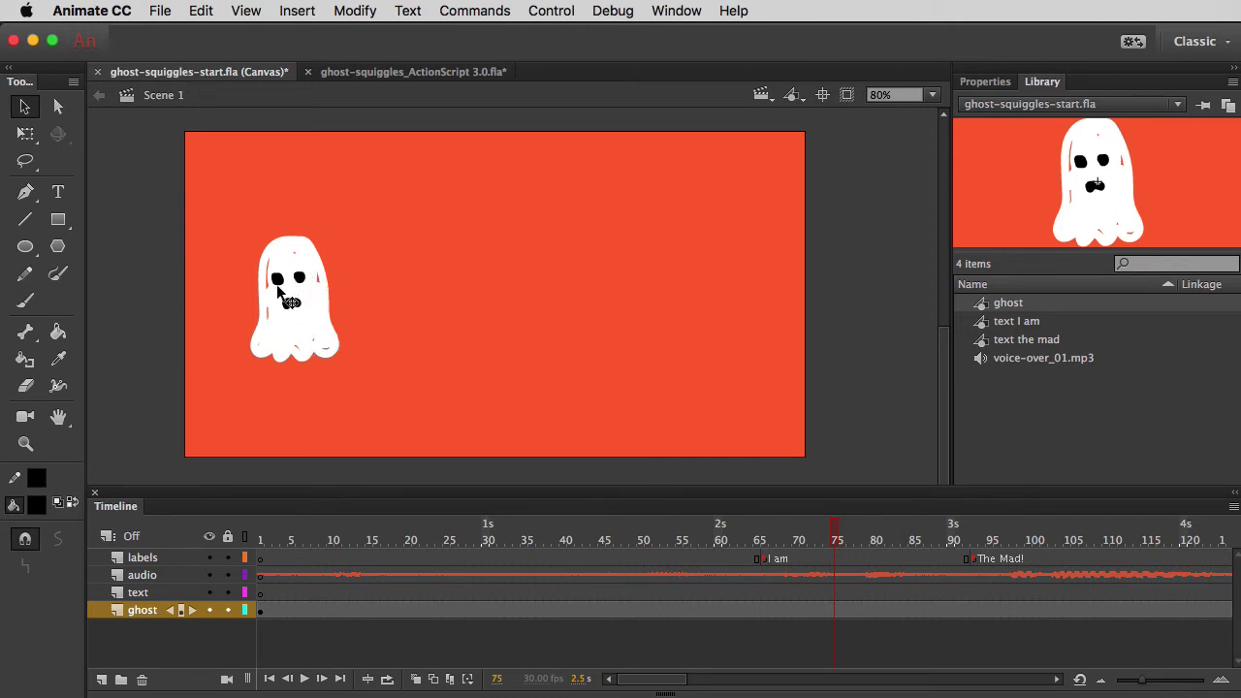
Step: Inside the ghost symbol, hold each of the two drawings for several frames, then exit to Scene 1
double_click(301, 324)
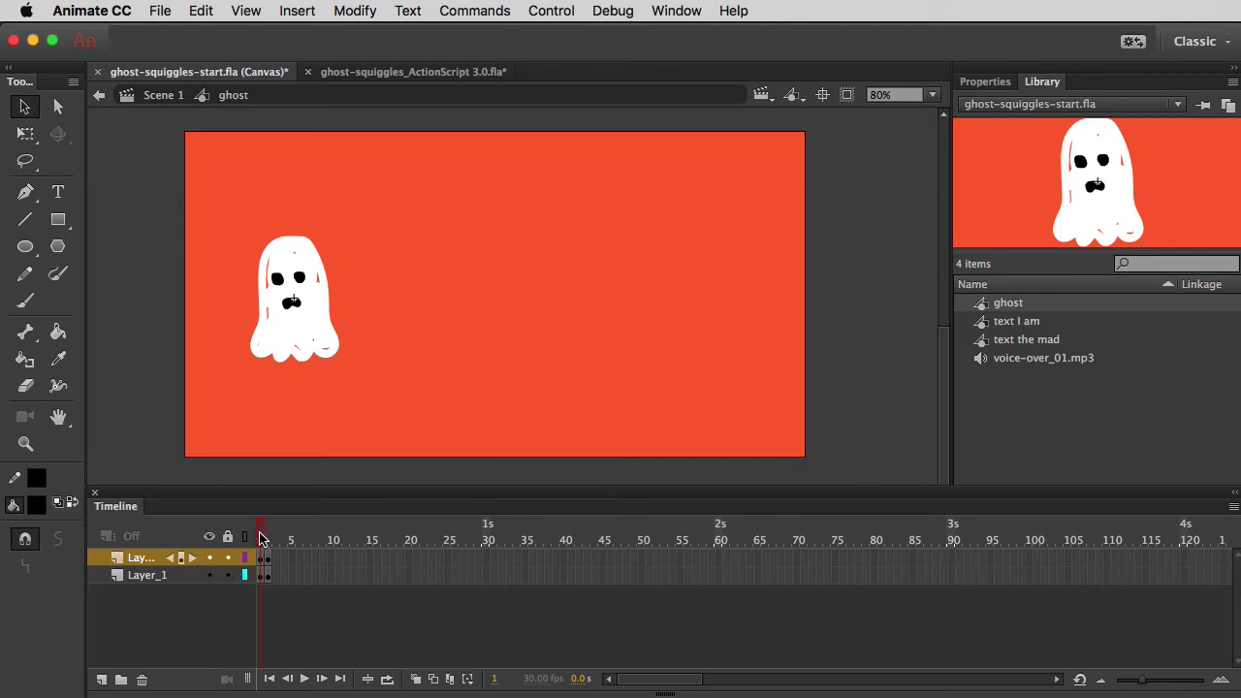
key("F6")
key("F6")
key("F6")
left_click(291, 534)
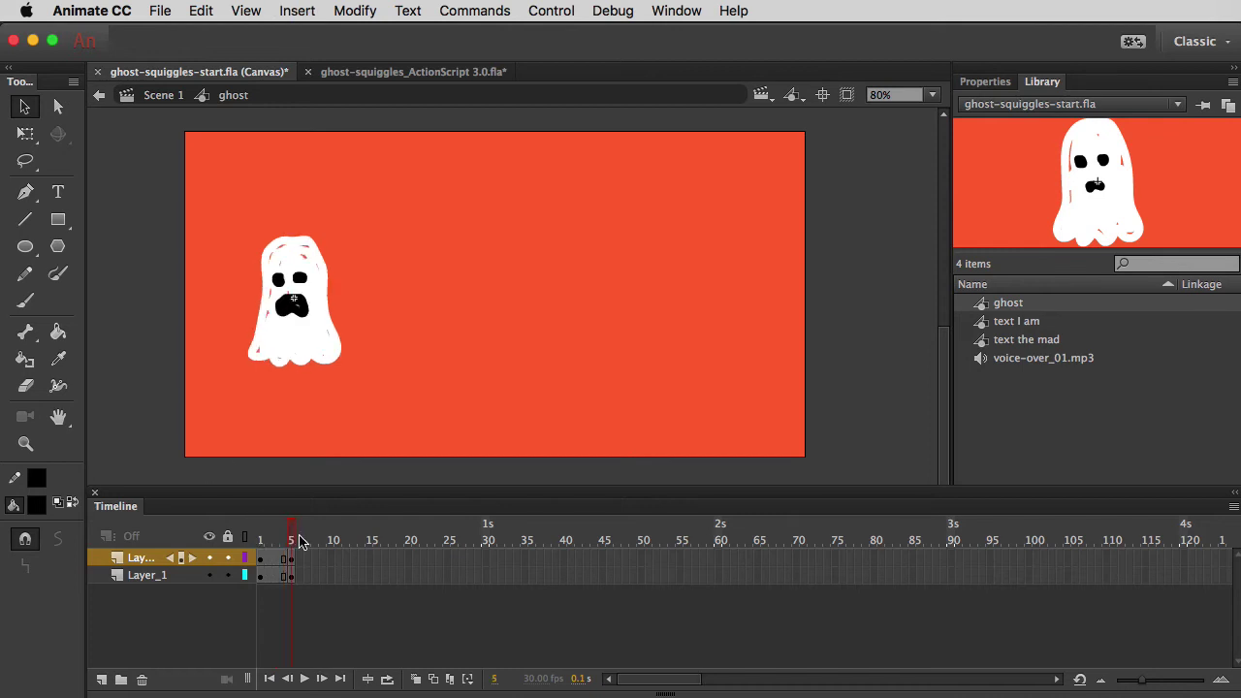
key("F6")
key("F6")
key("F6")
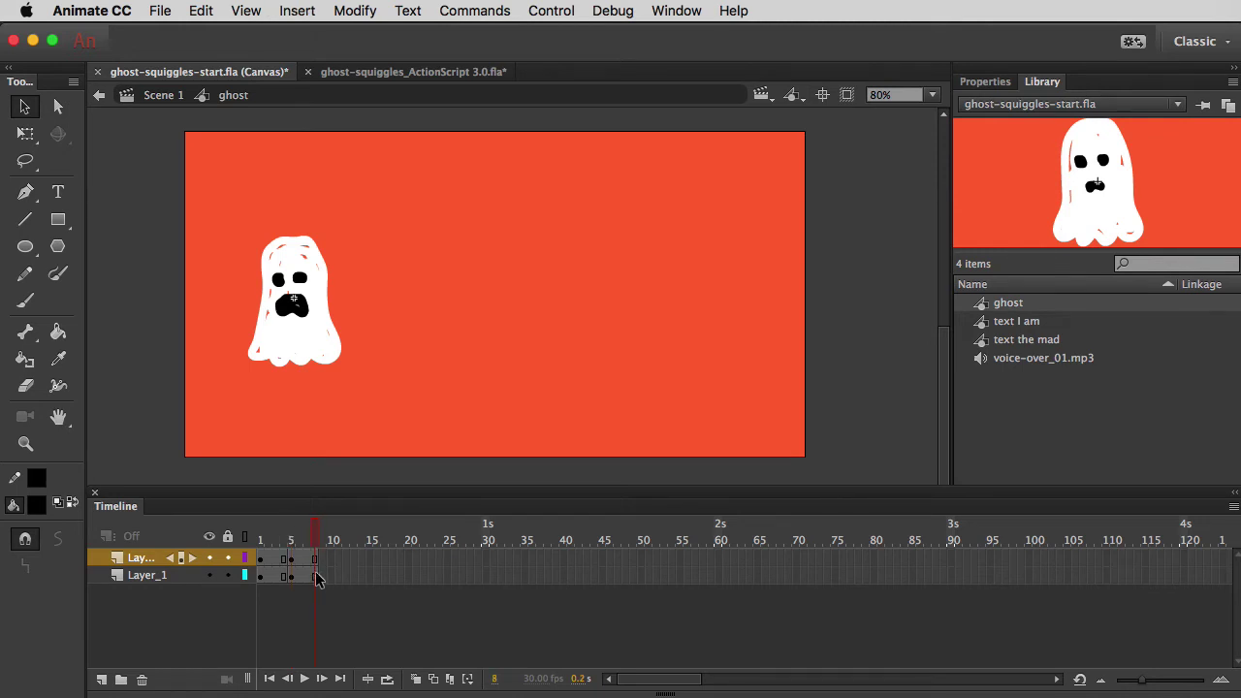
left_click(261, 560)
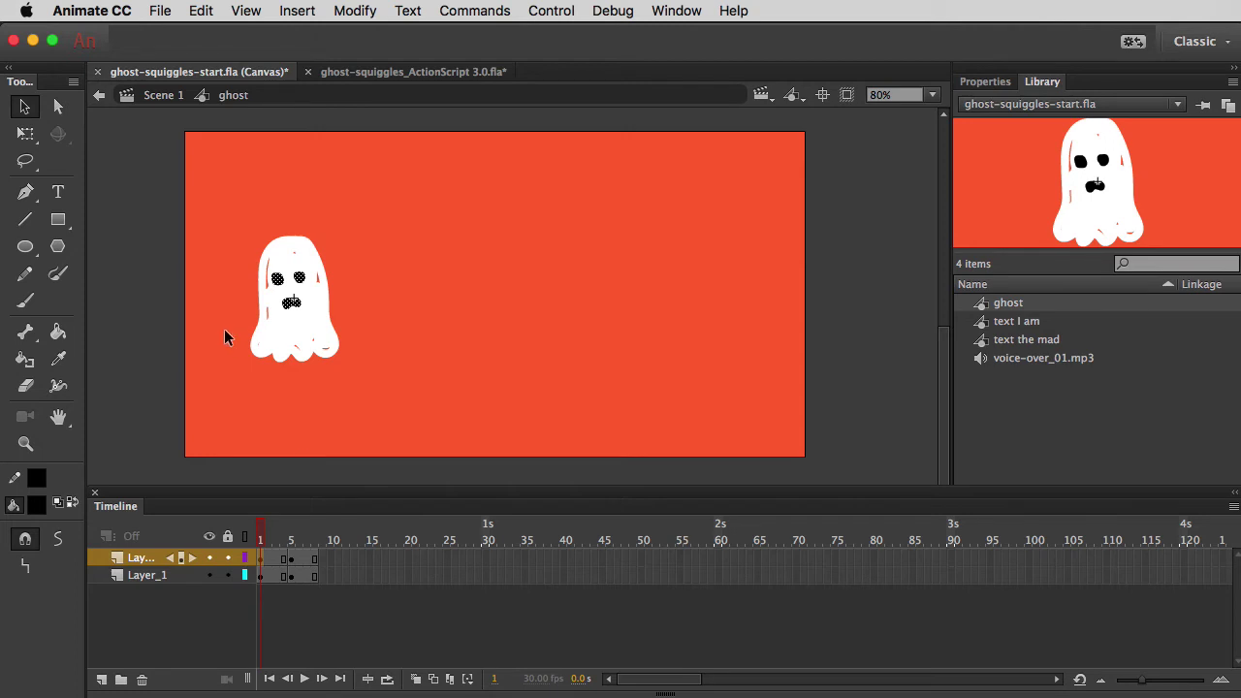
left_click(99, 97)
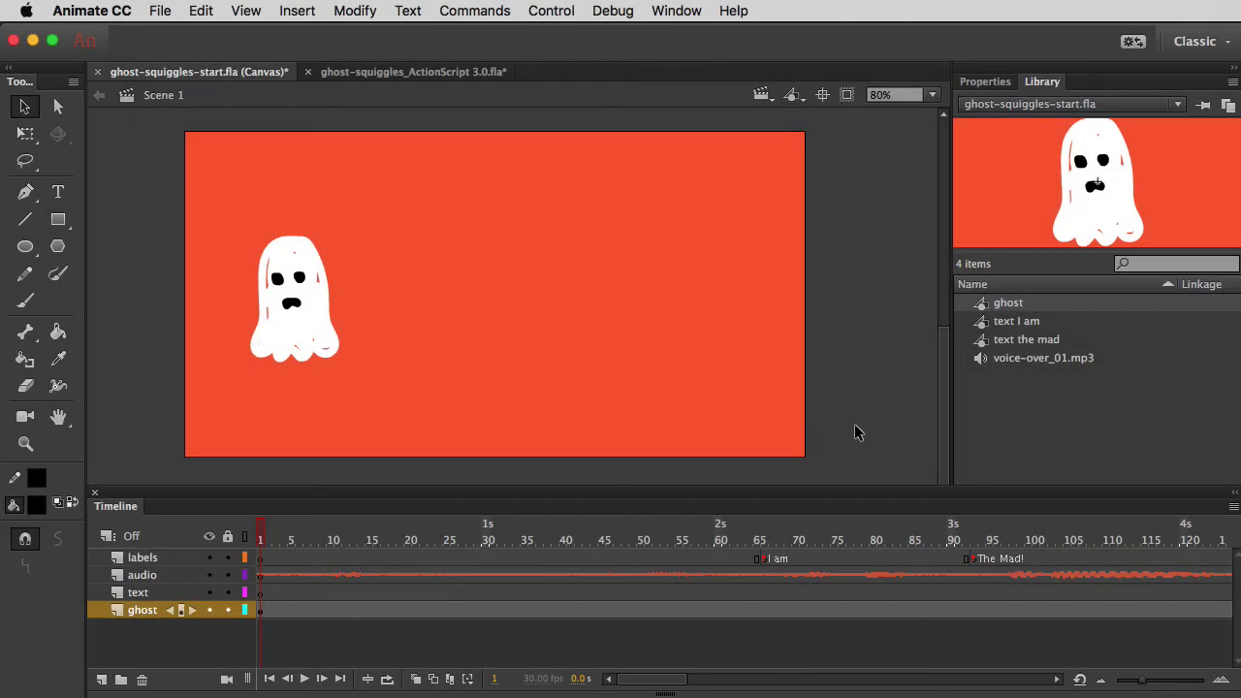
Step: At frame 45 on the ghost layer, move the ghost to the stage's right side
left_click(608, 613)
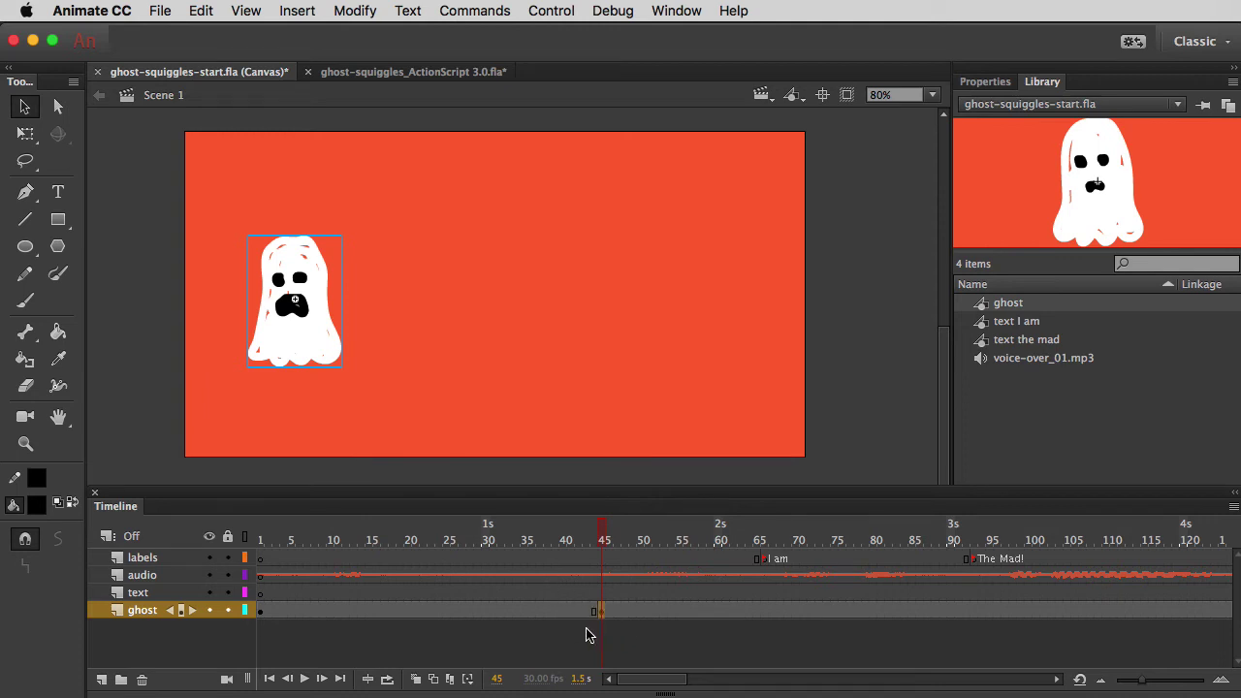
left_click_drag(320, 352, 751, 341)
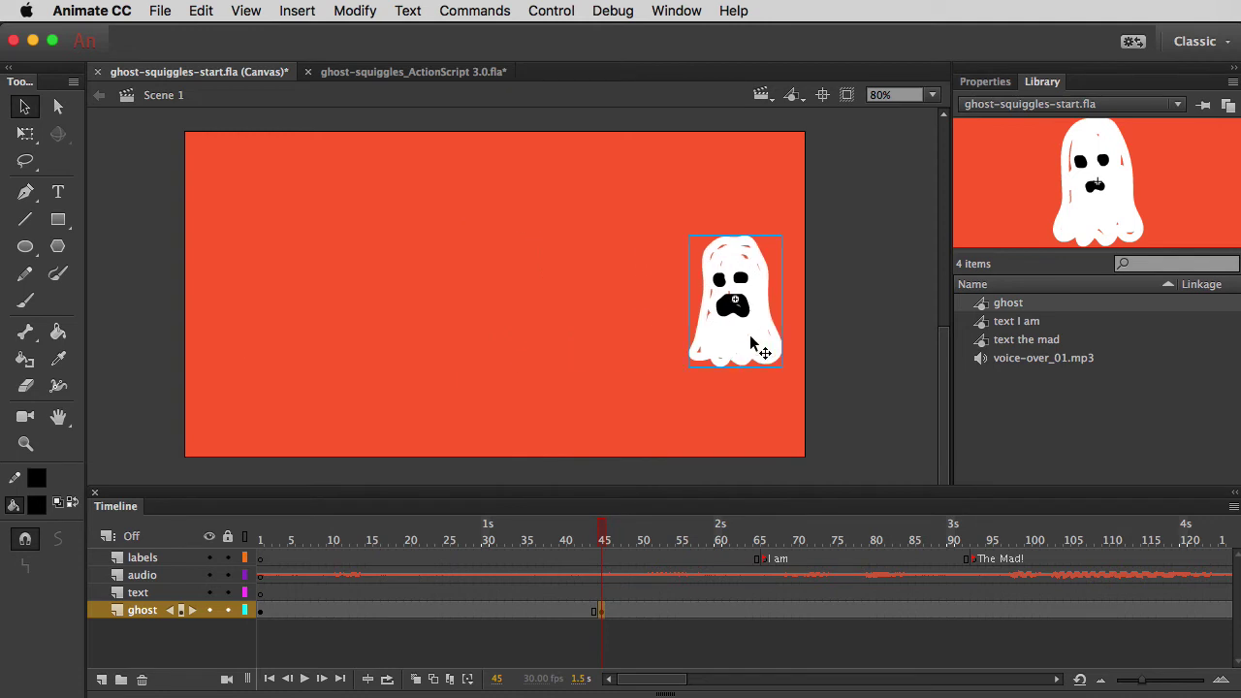
Step: Create a classic tween over frames 1–45 on the ghost layer and scrub to preview it
left_click(263, 539)
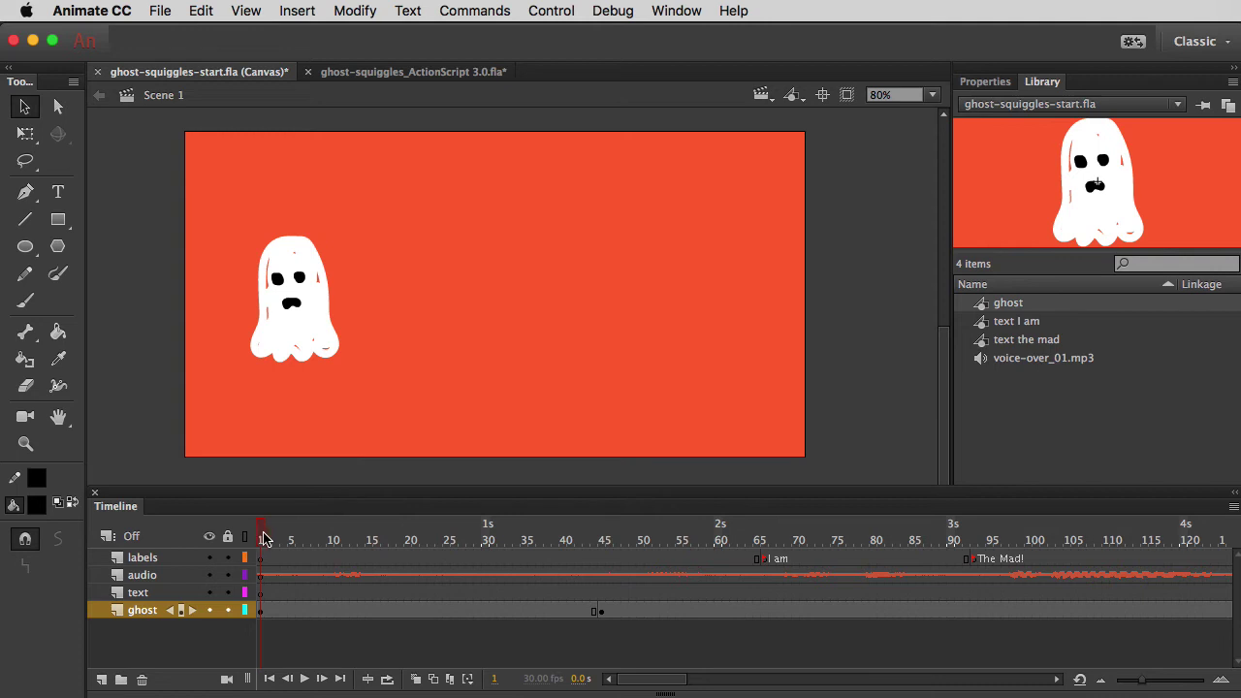
left_click(601, 540)
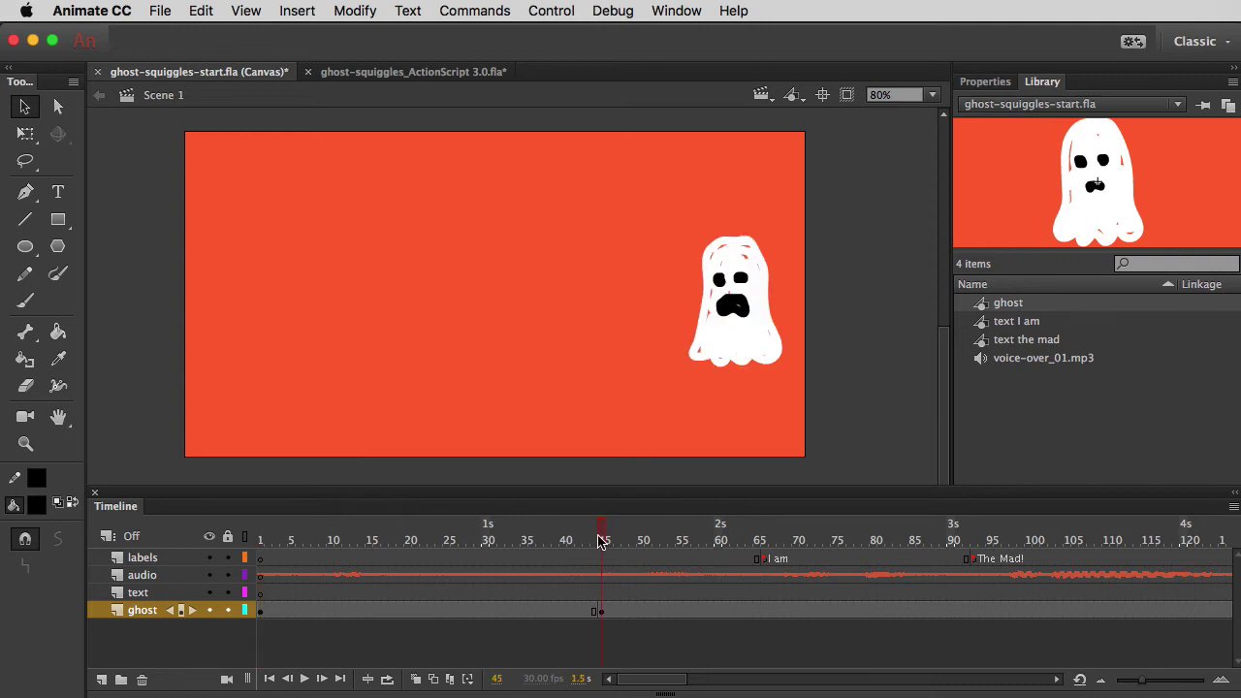
right_click(268, 612)
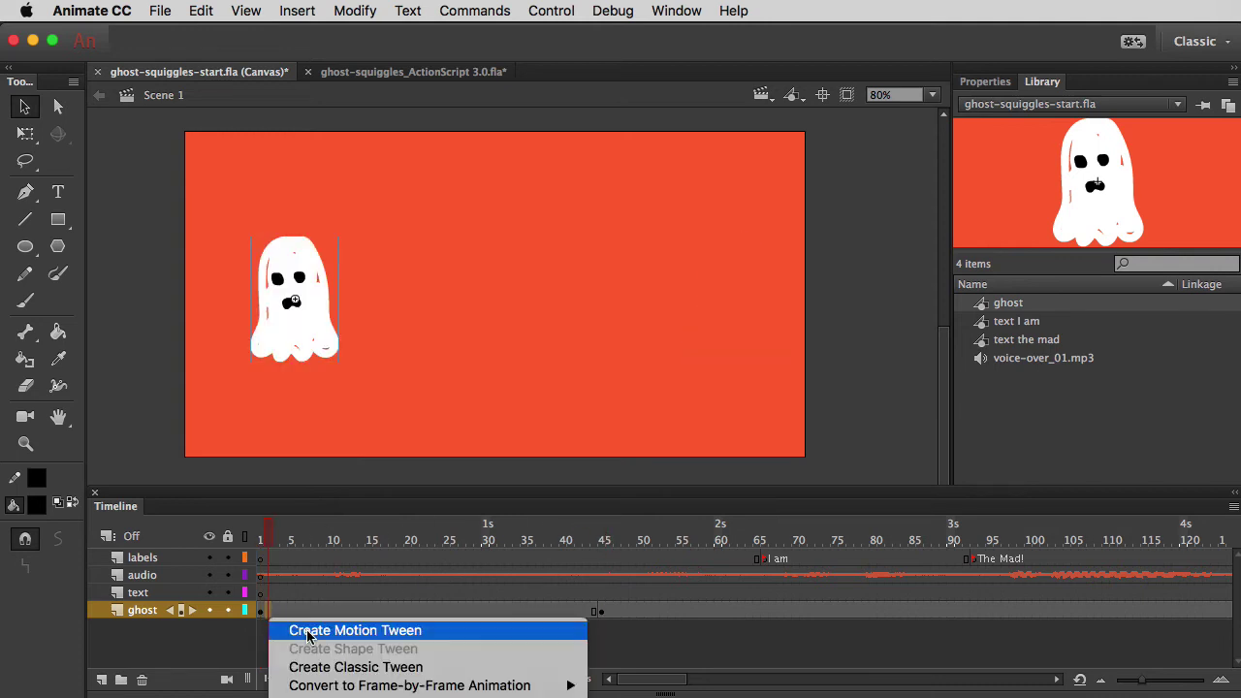
left_click(354, 667)
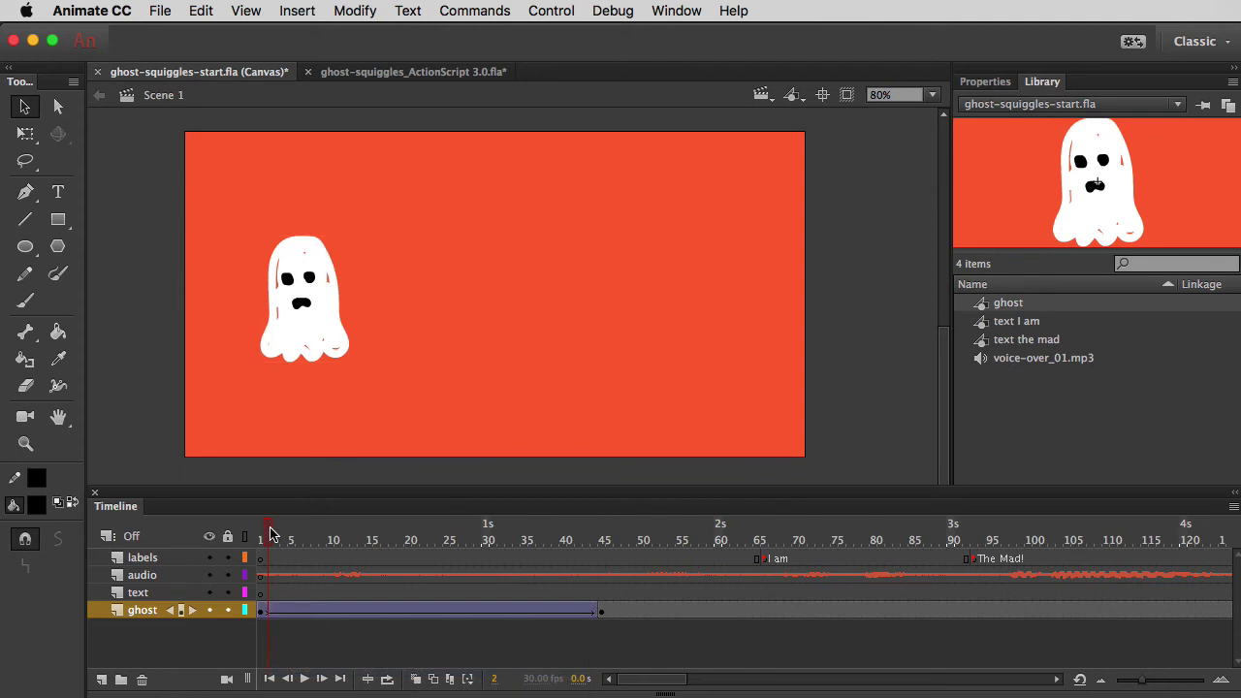
left_click_drag(271, 532, 601, 573)
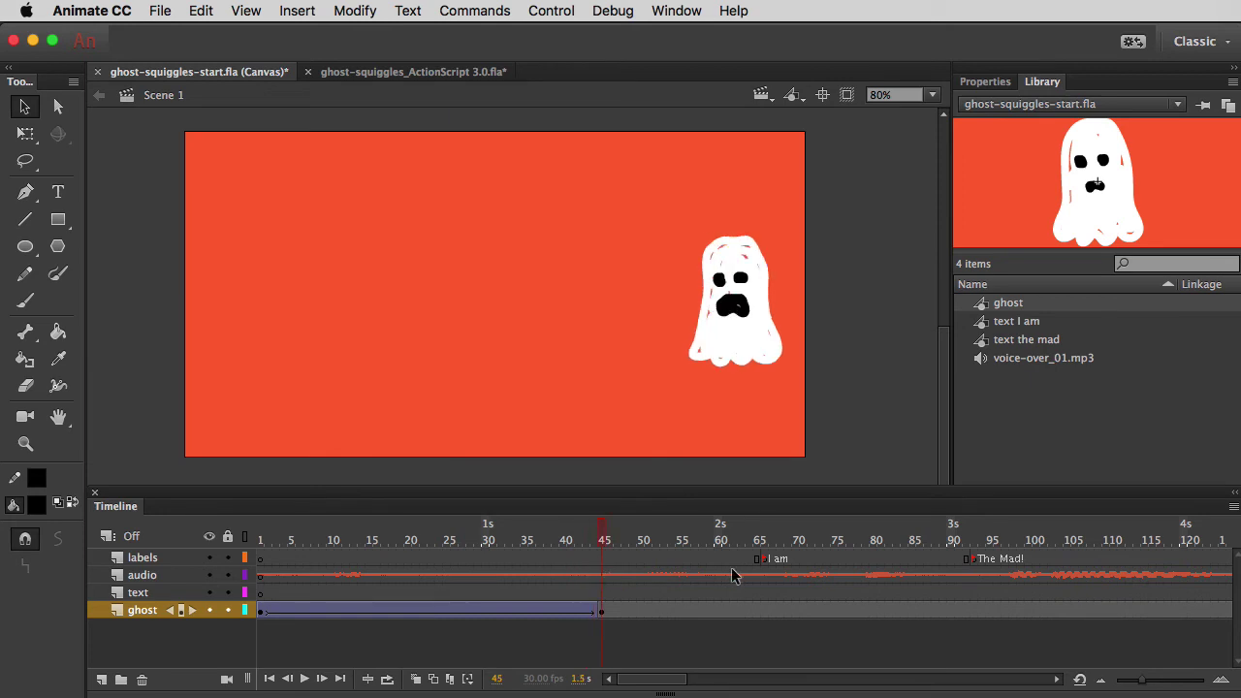
Step: Add a ghost keyframe at frame 66 and move the ghost to the stage's lower left
left_click(763, 609)
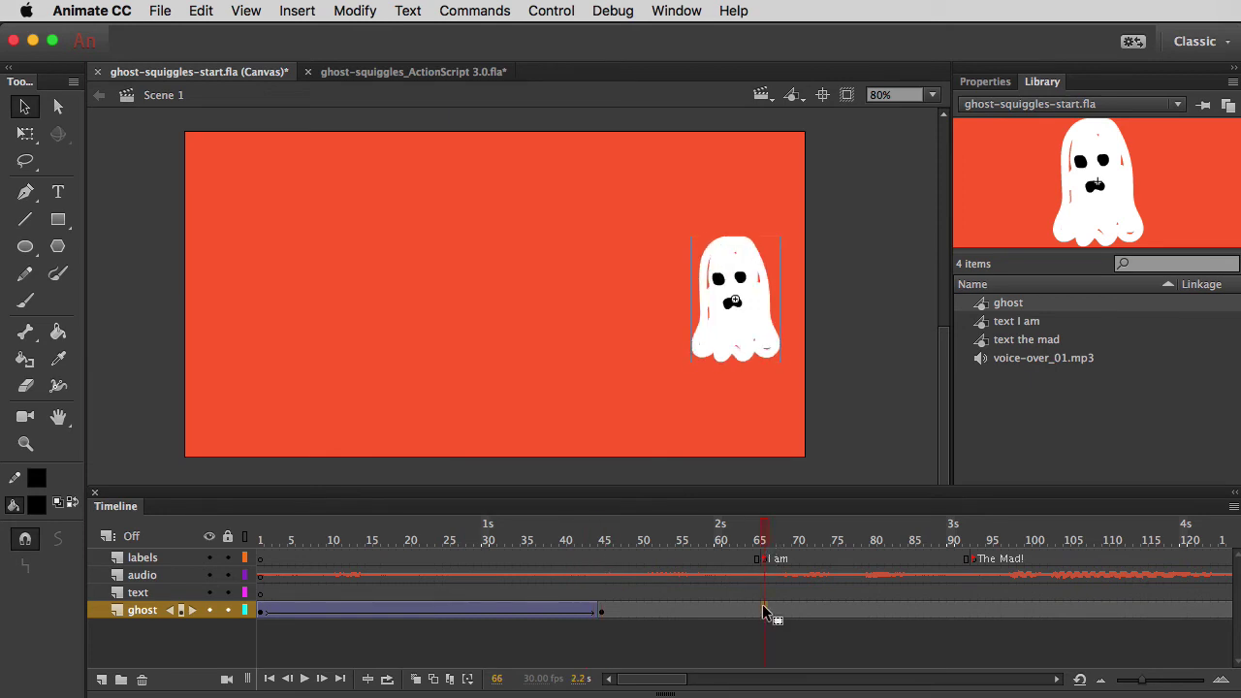
key("F6")
left_click_drag(734, 342, 244, 417)
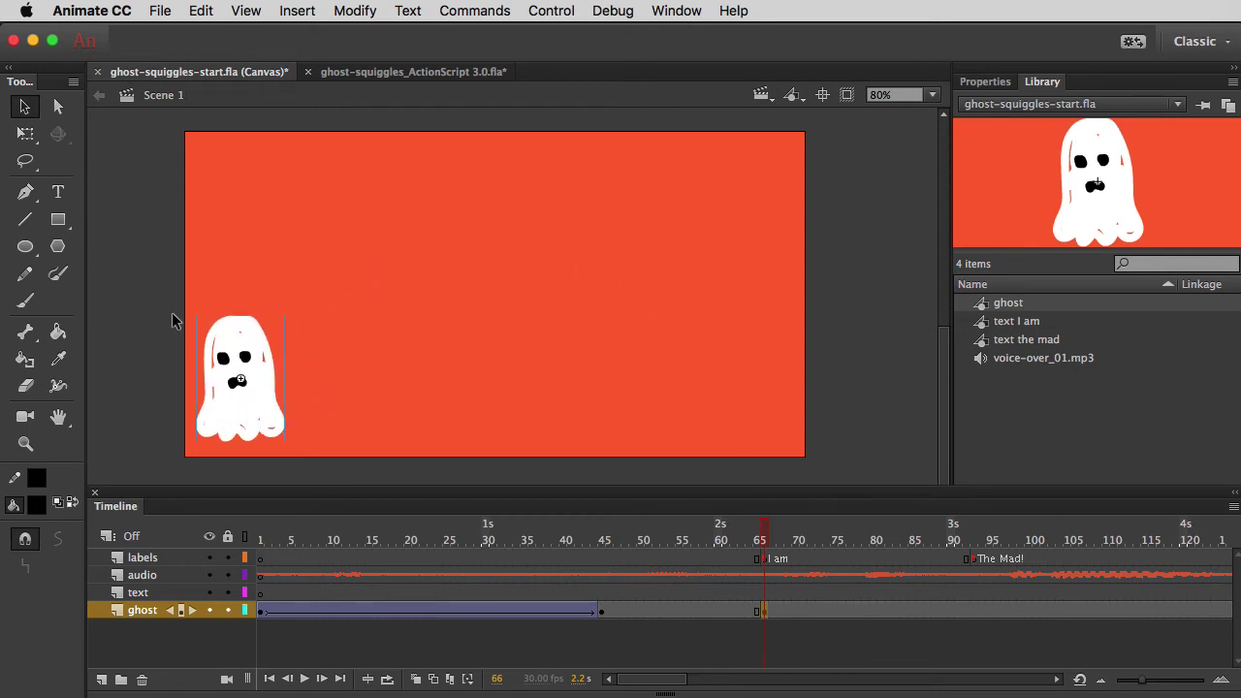
Step: Enlarge the ghost with Free Transform, shifting it slightly upward
key("q")
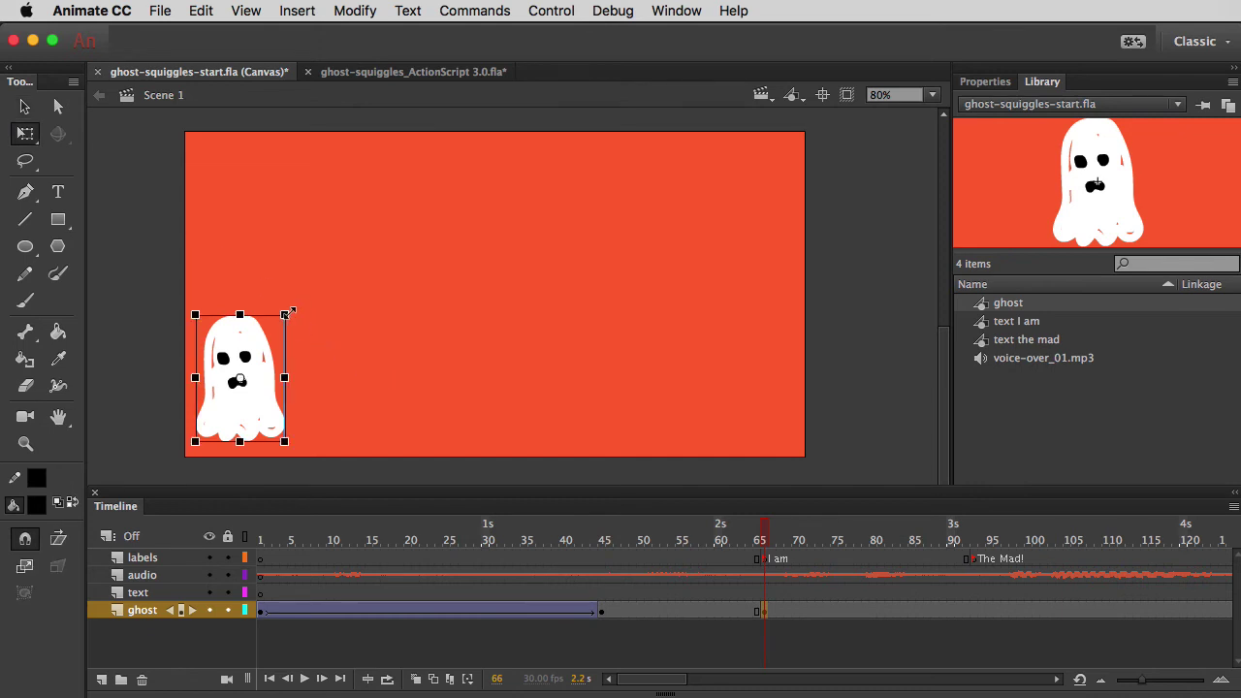
left_click_drag(285, 314, 363, 255)
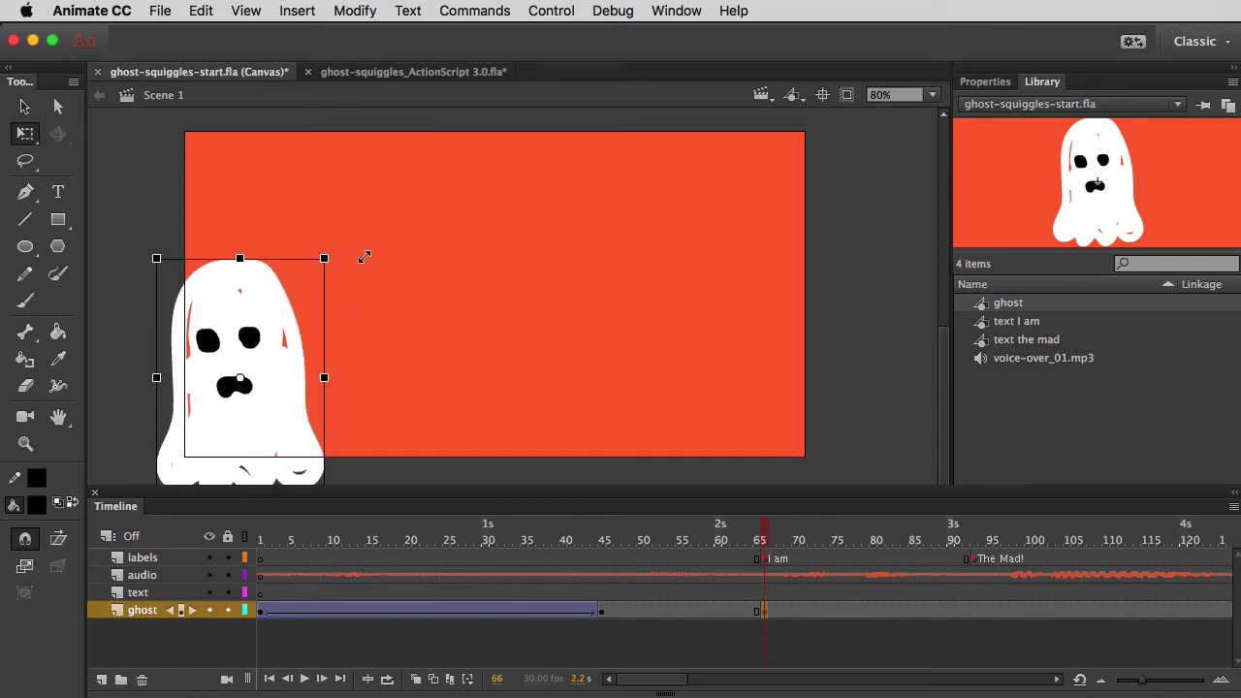
left_click_drag(291, 391, 327, 346)
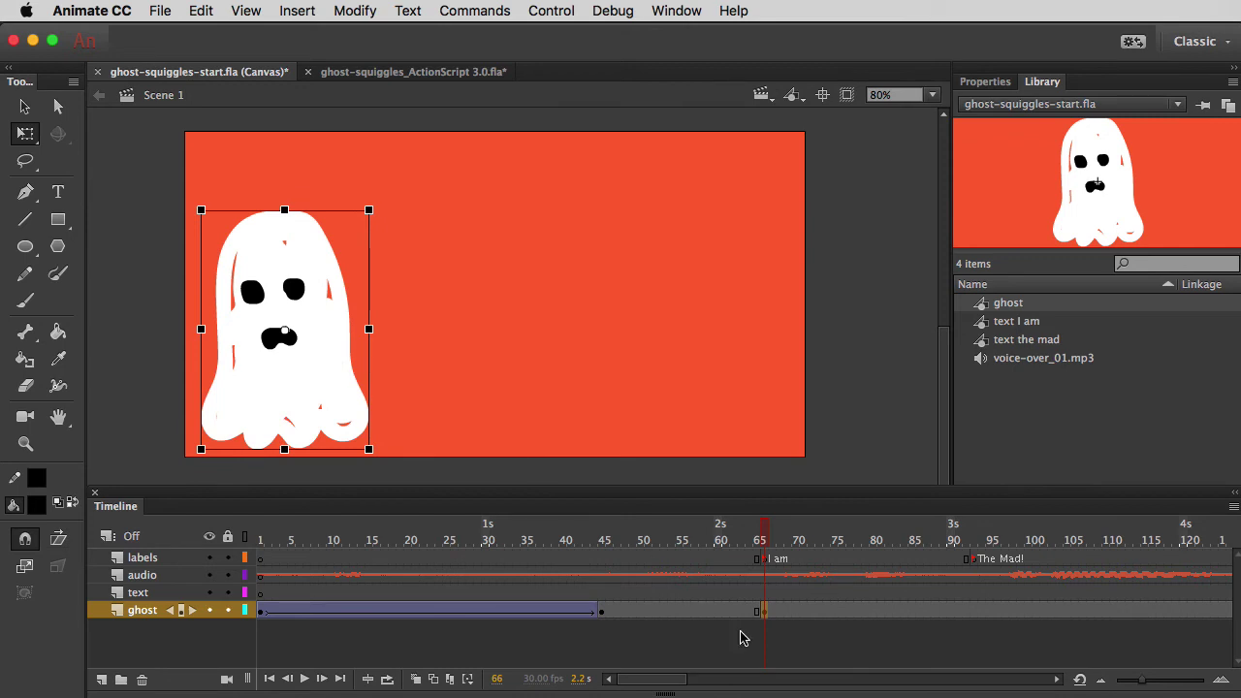
Step: At frame 93, move the ghost right, tilt it about 30° and double its size
left_click(974, 615)
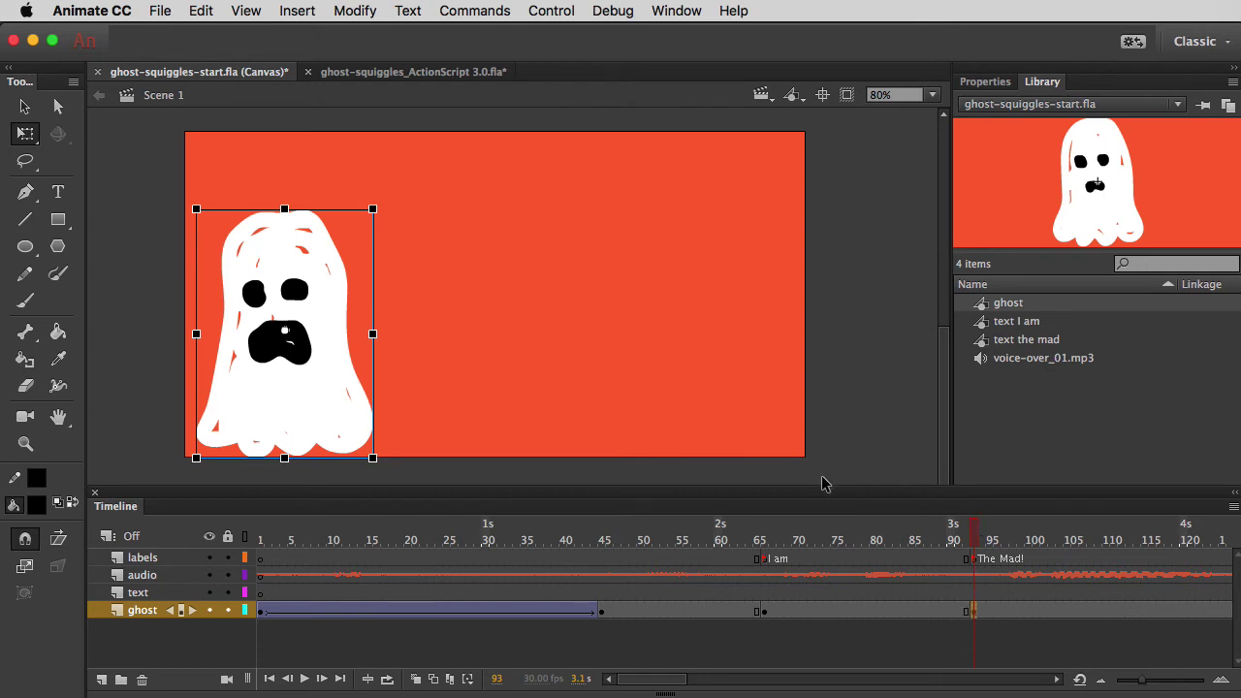
left_click_drag(320, 423, 729, 417)
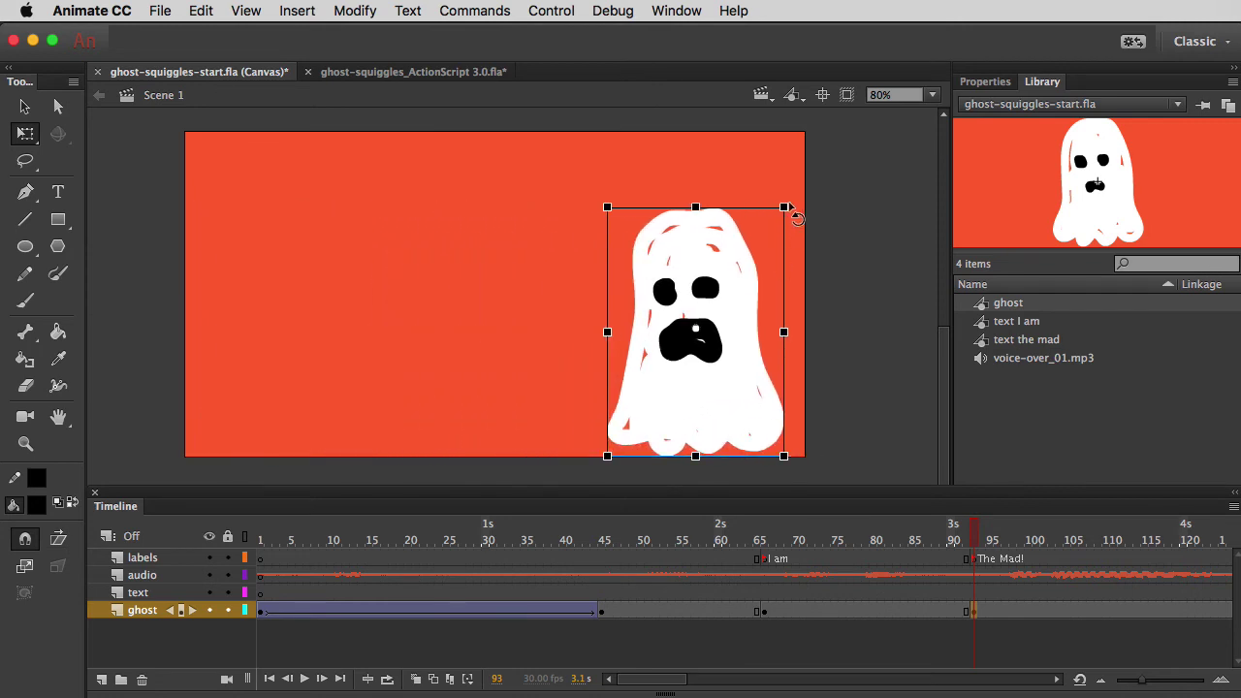
left_click_drag(795, 227, 722, 194)
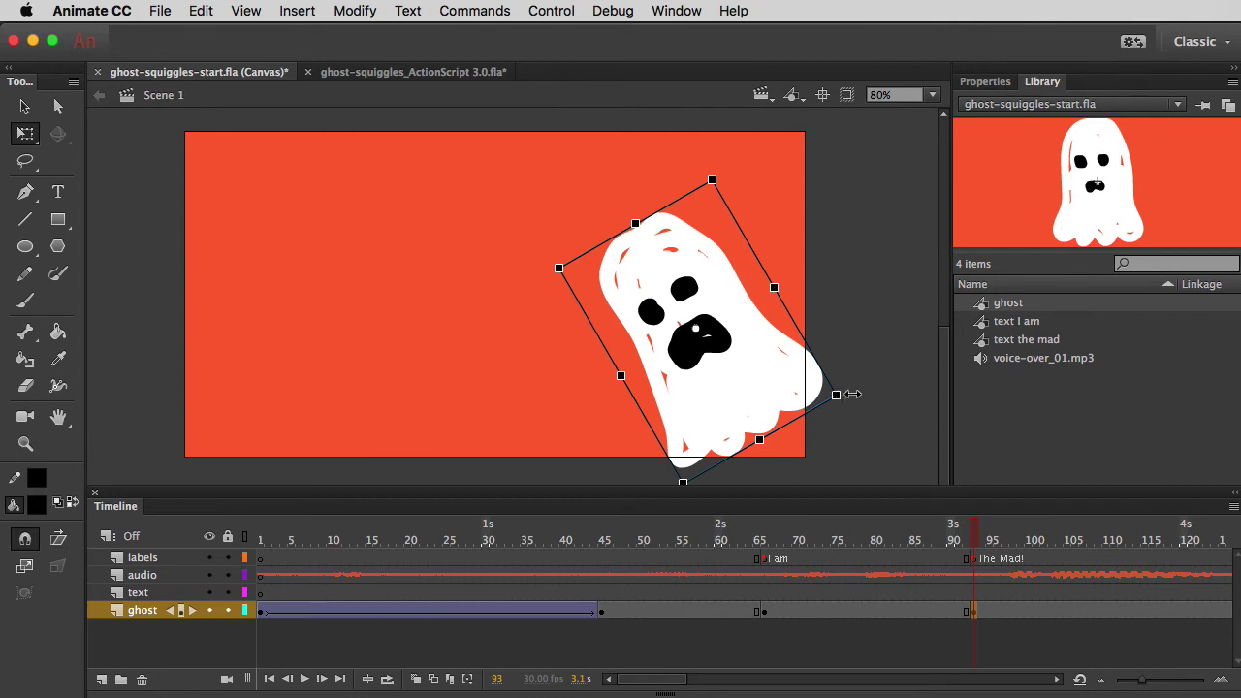
left_click_drag(838, 396, 960, 452)
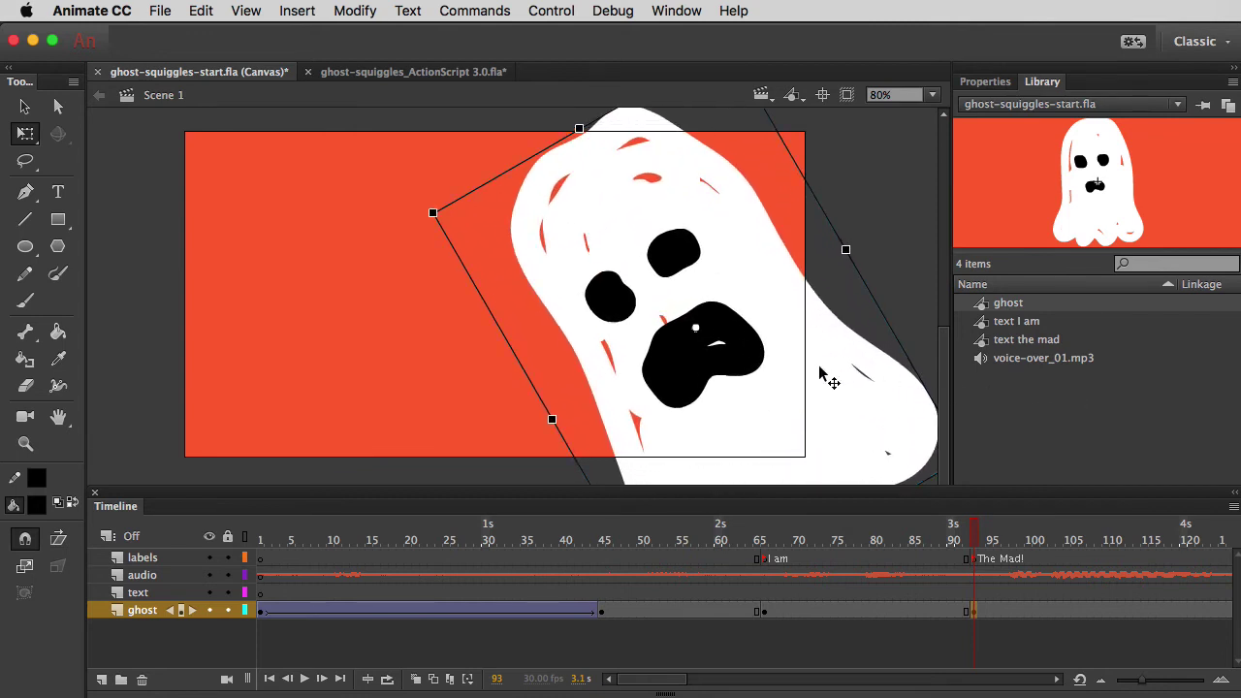
key("shift+Up")
key("shift+Up")
left_click(892, 236)
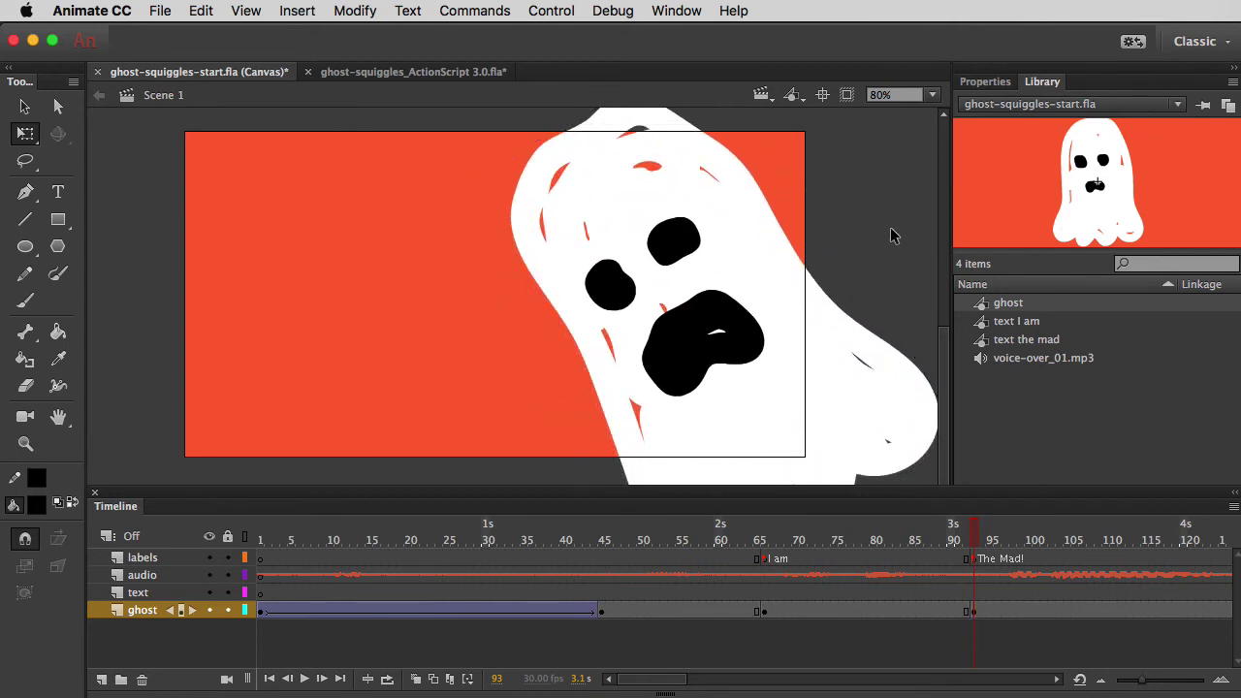
left_click(270, 679)
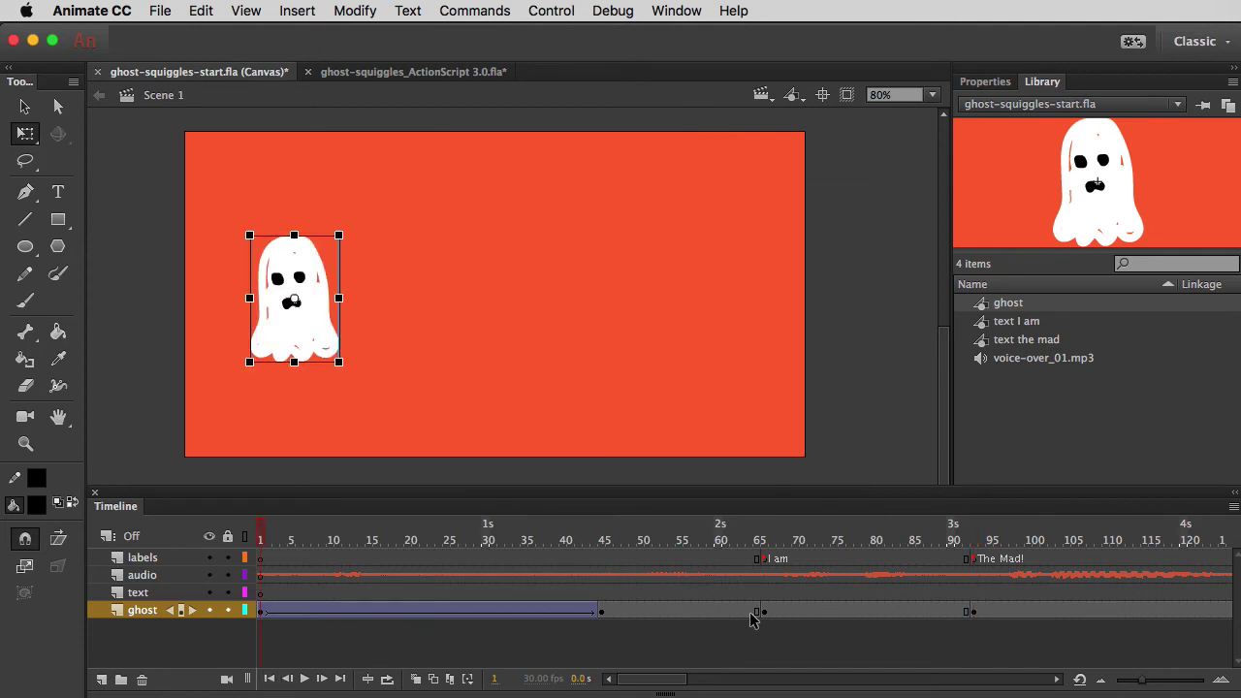
key("Return")
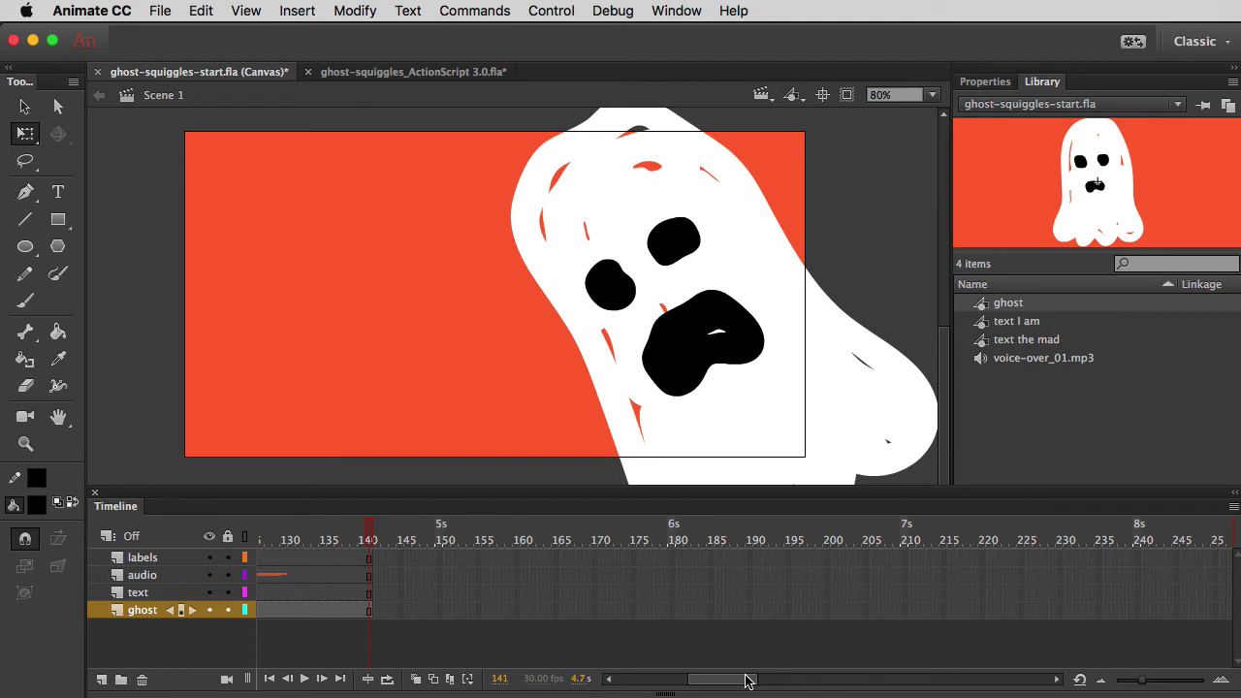
left_click_drag(747, 682, 677, 681)
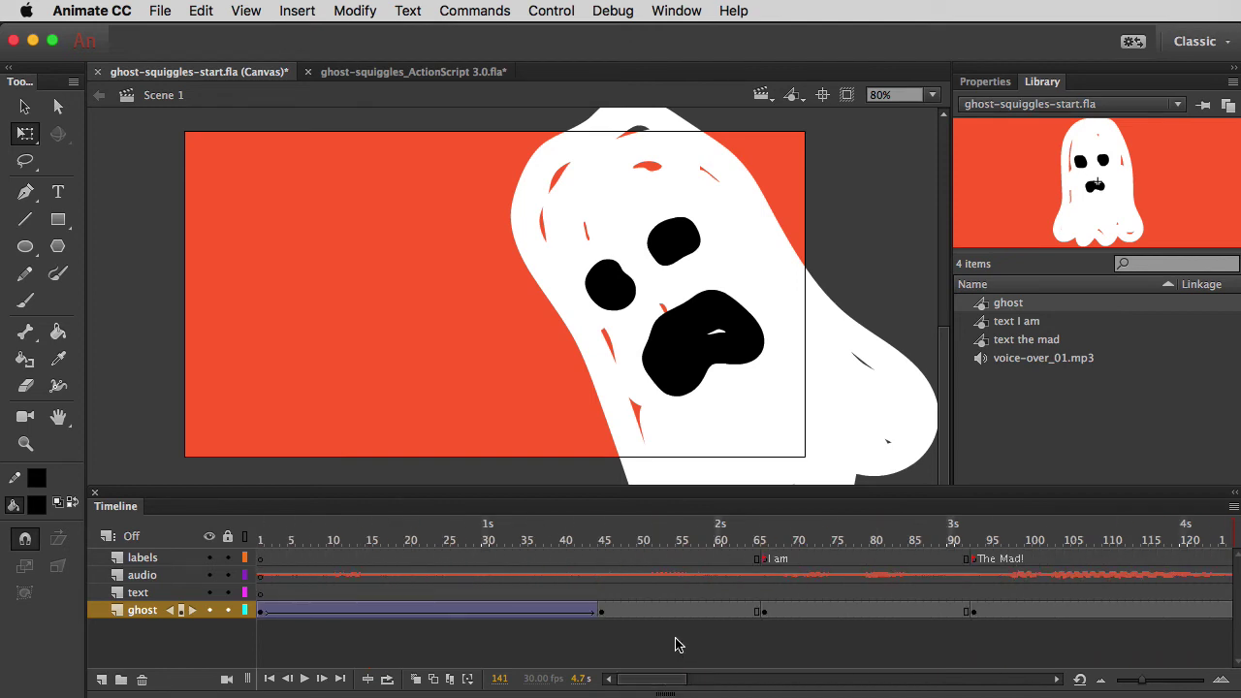
Step: Preview the 'text I am' and 'text the mad' symbols in the Library
left_click(1036, 330)
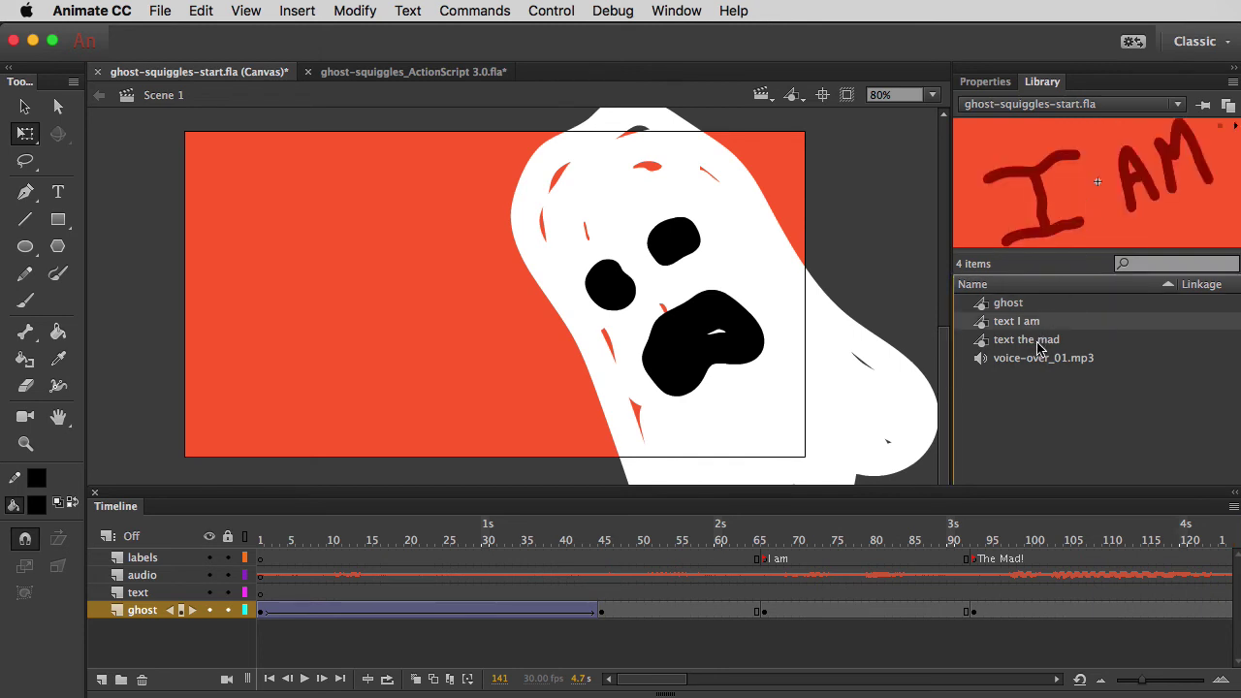
left_click(1046, 342)
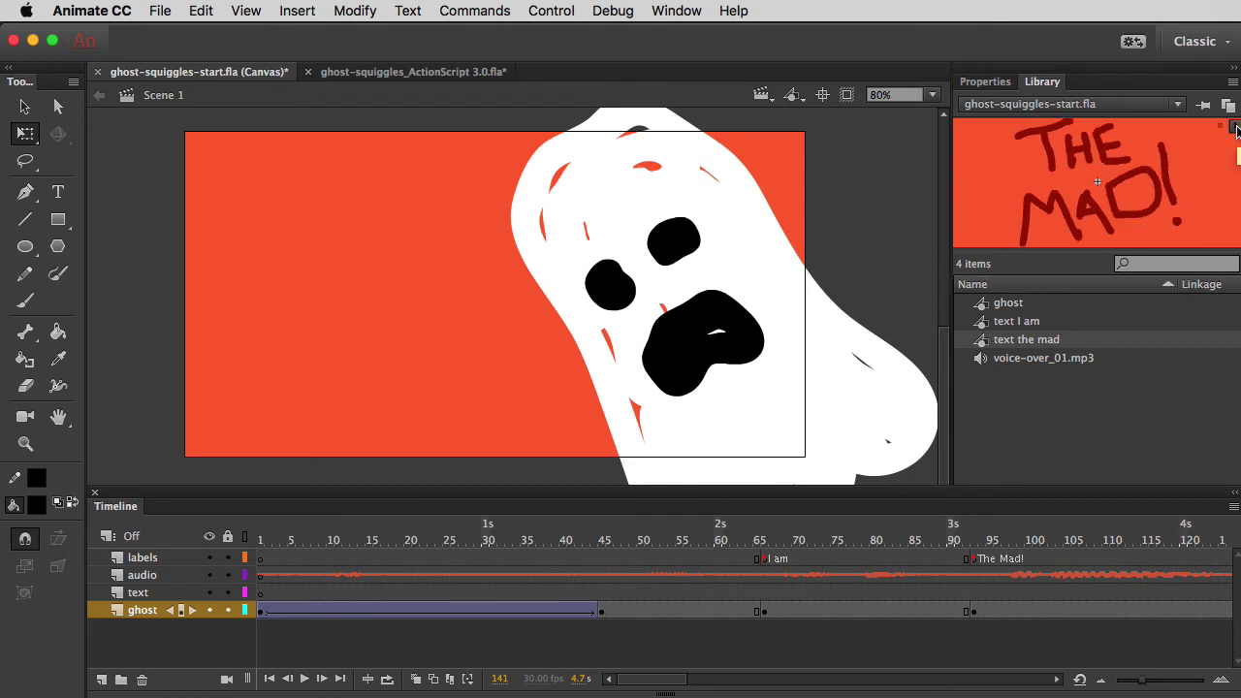
left_click(1027, 324)
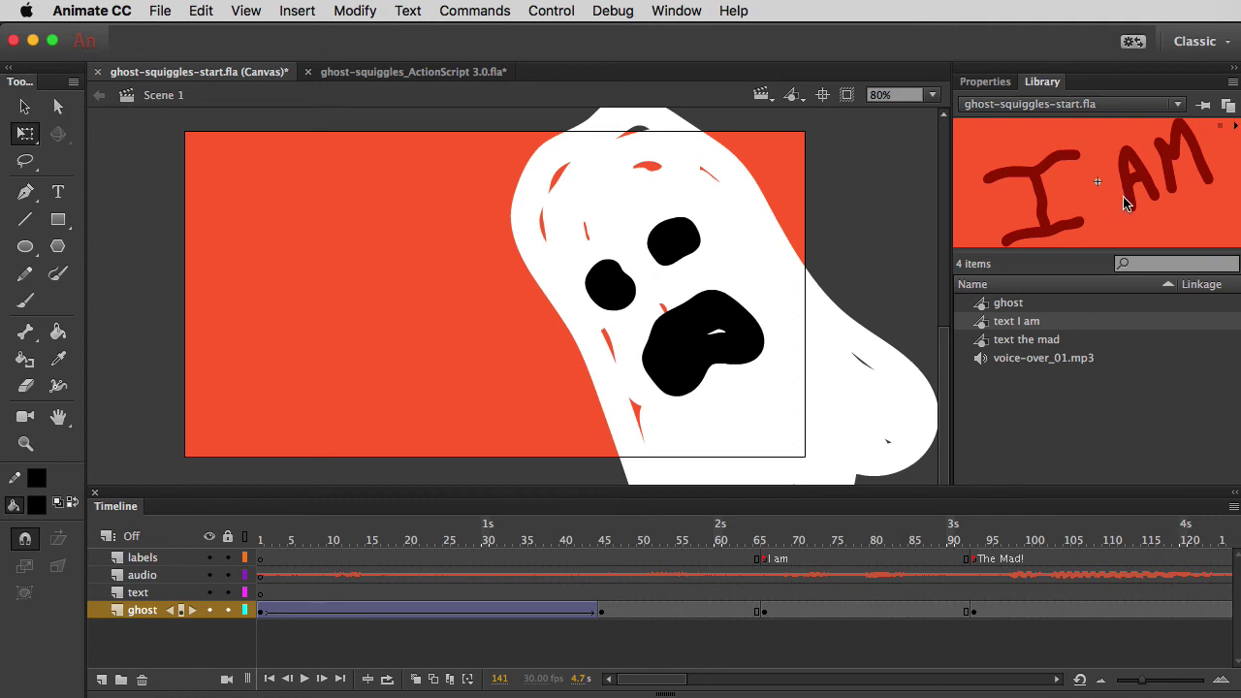
Step: Edit the 'text I am' symbol and scrub its frames to watch the letters wiggle
double_click(1128, 202)
scroll(489, 344, "down", 3)
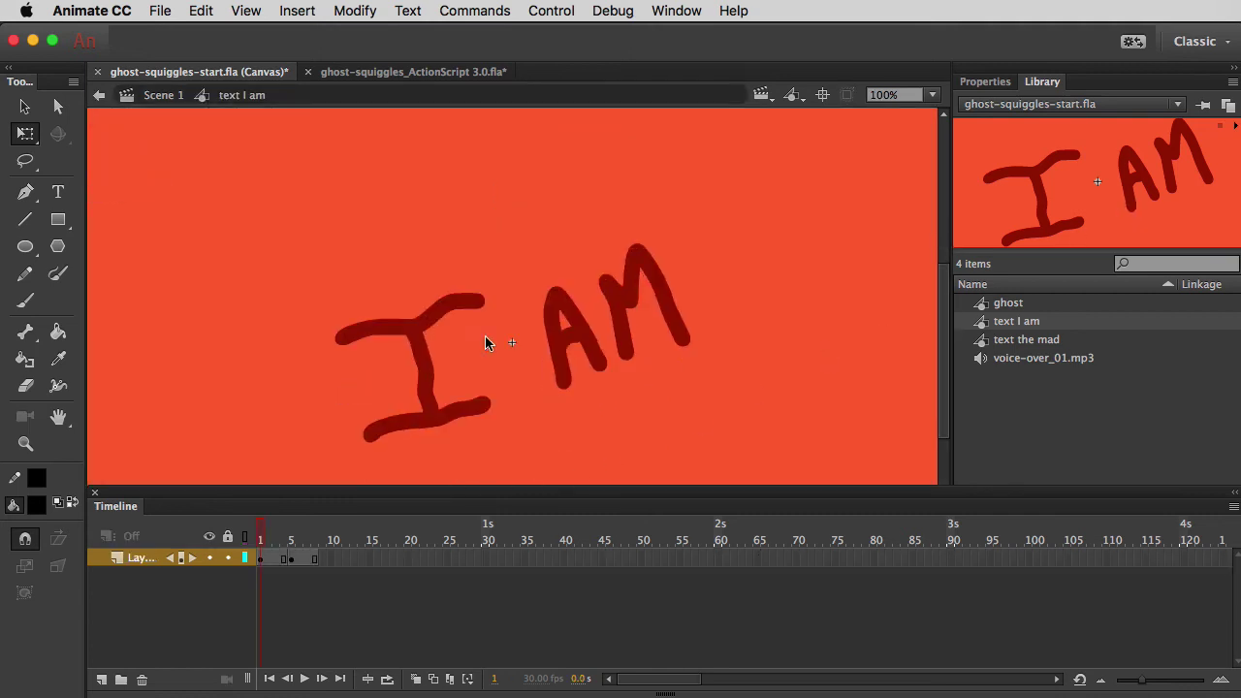
left_click(262, 565)
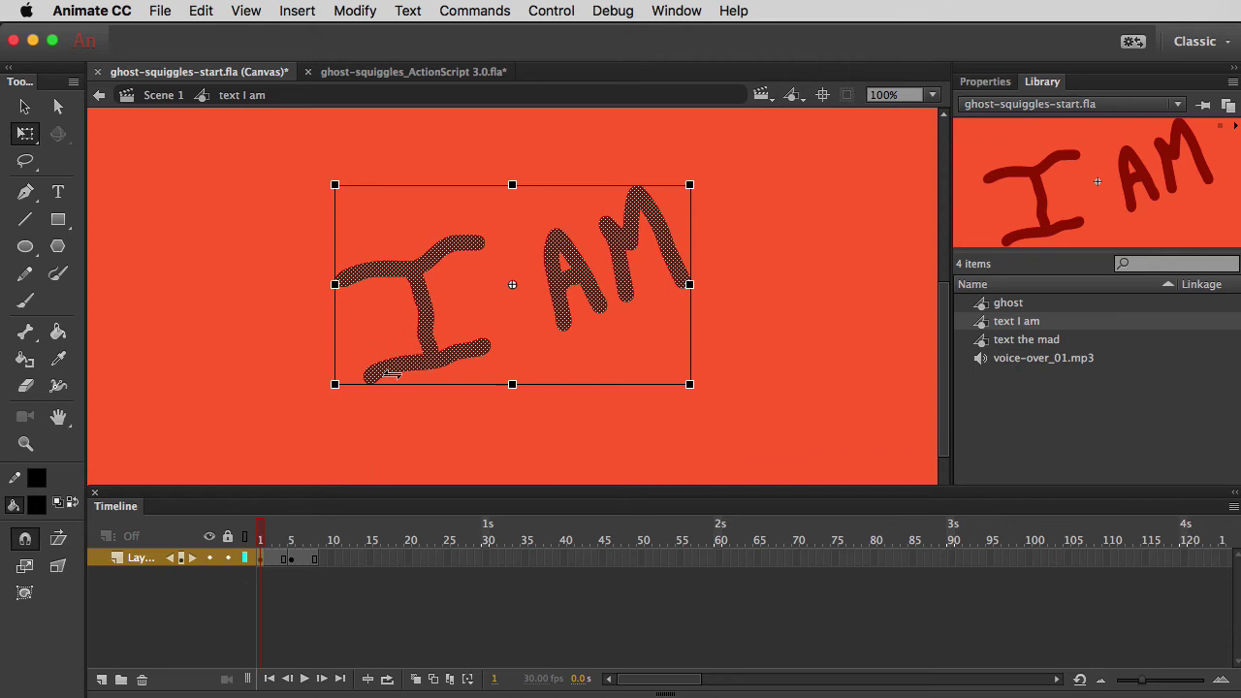
left_click(292, 537)
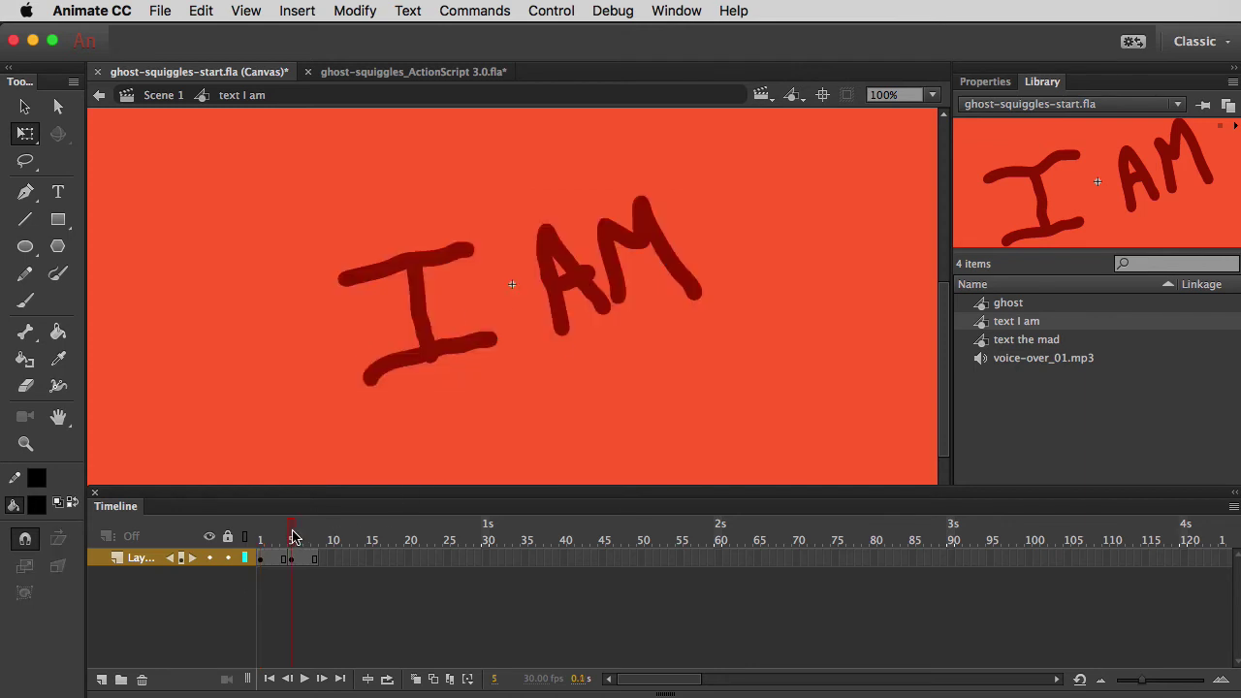
mouse_move(293, 536)
left_mouse_down()
mouse_move(274, 536)
mouse_move(293, 537)
left_mouse_up()
Step: Return to Scene 1 and add a blank keyframe at frame 66 on the text layer
left_click(98, 94)
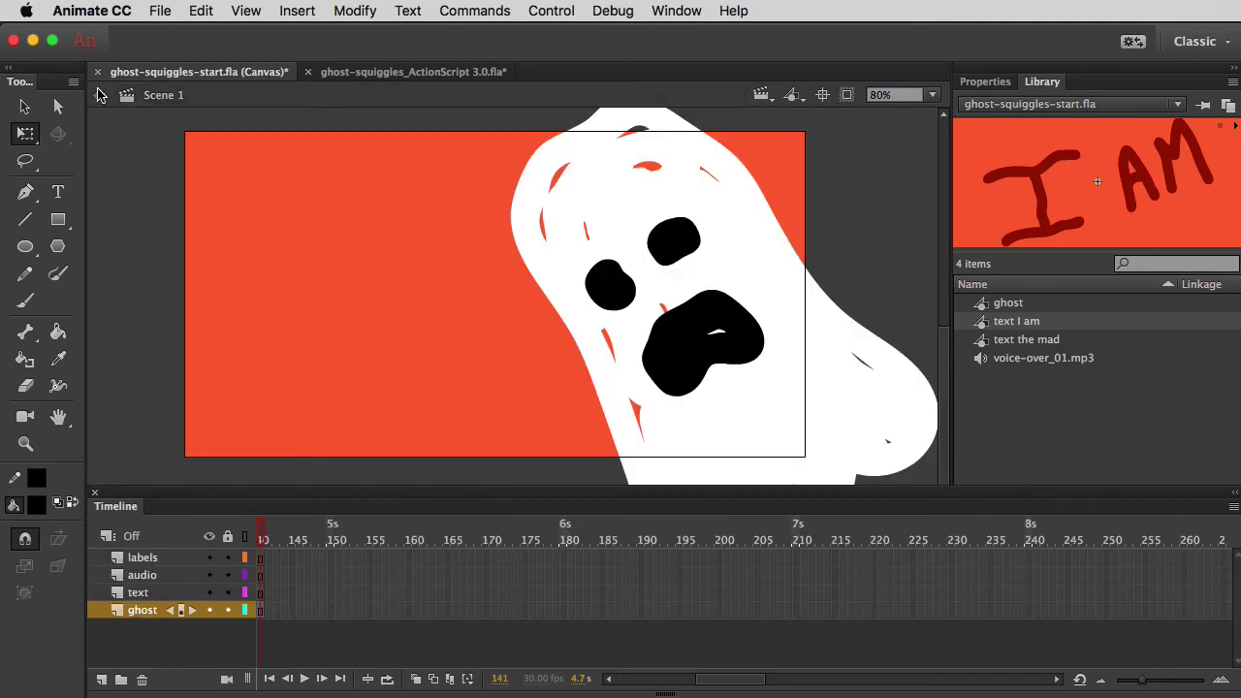
left_click(722, 675)
left_click_drag(723, 676, 648, 682)
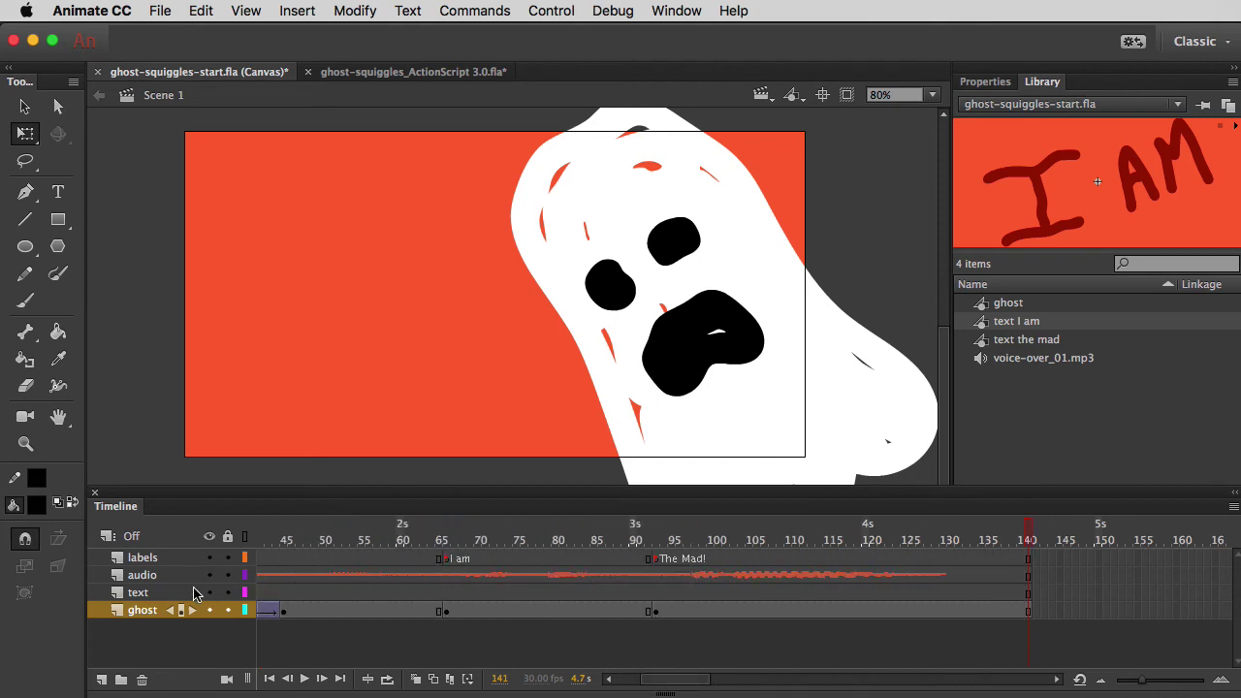
left_click(446, 596)
left_click(446, 600)
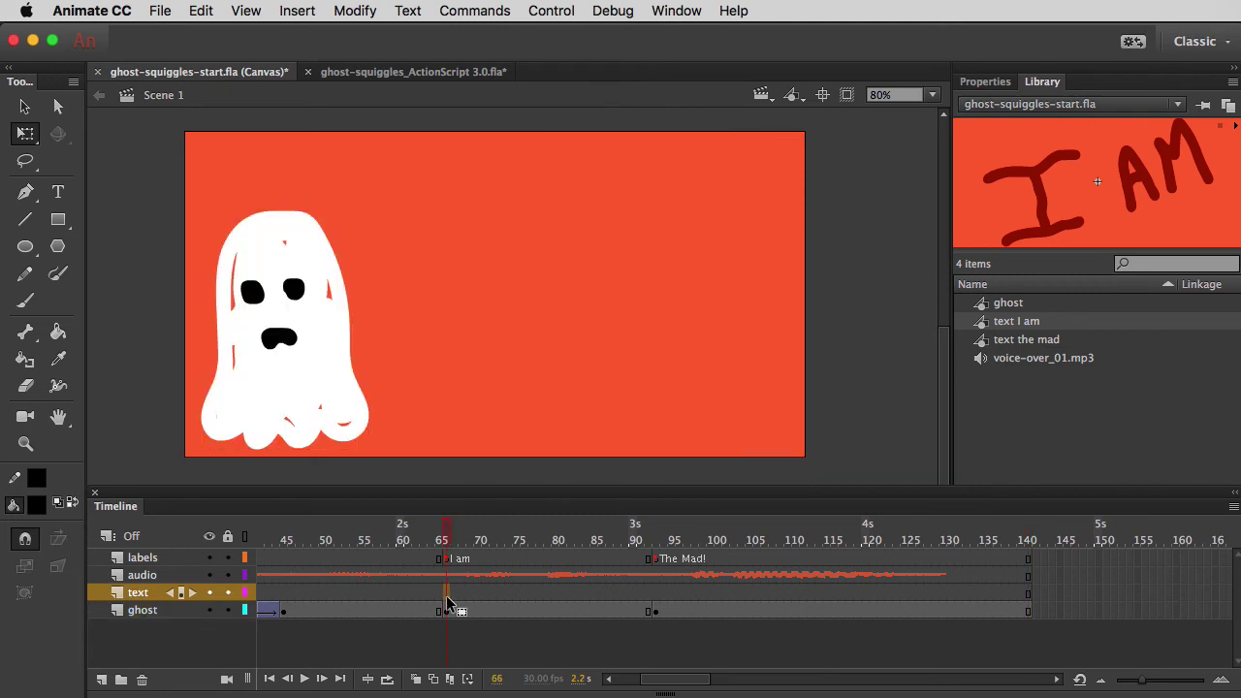
key("F7")
Step: Place the 'text I am' symbol beside the ghost and enlarge it
left_click_drag(1152, 191, 783, 197)
left_click_drag(540, 281, 540, 283)
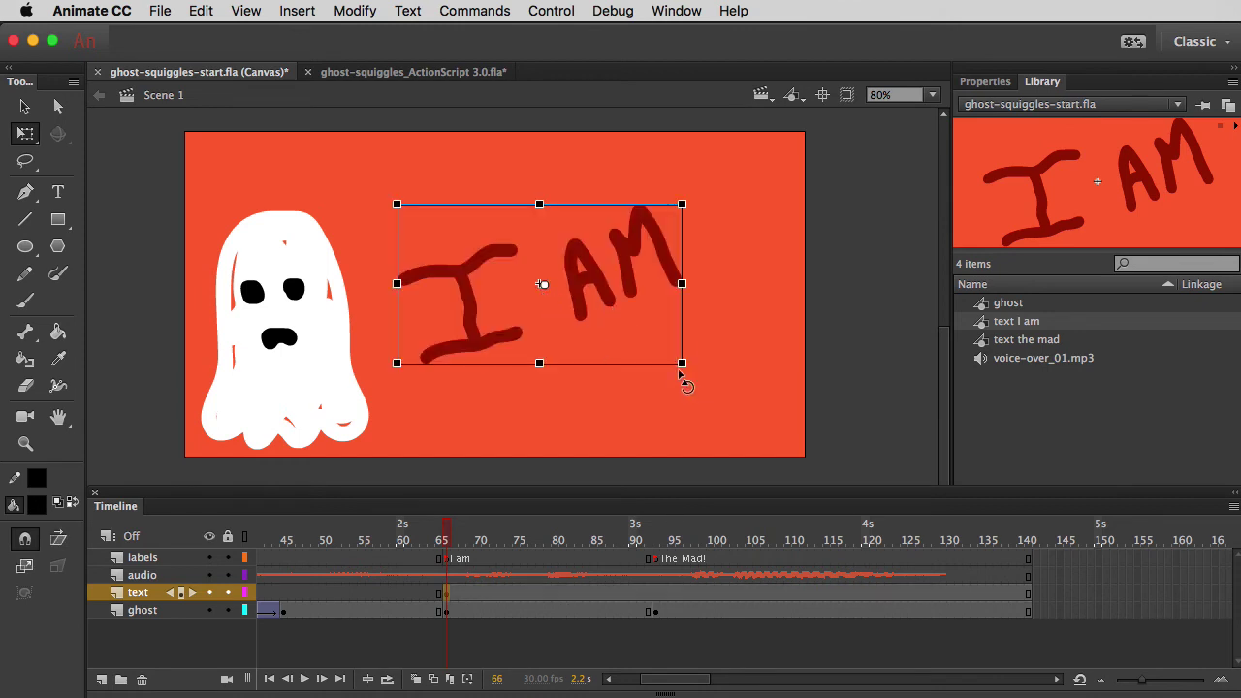
left_click_drag(681, 362, 759, 398)
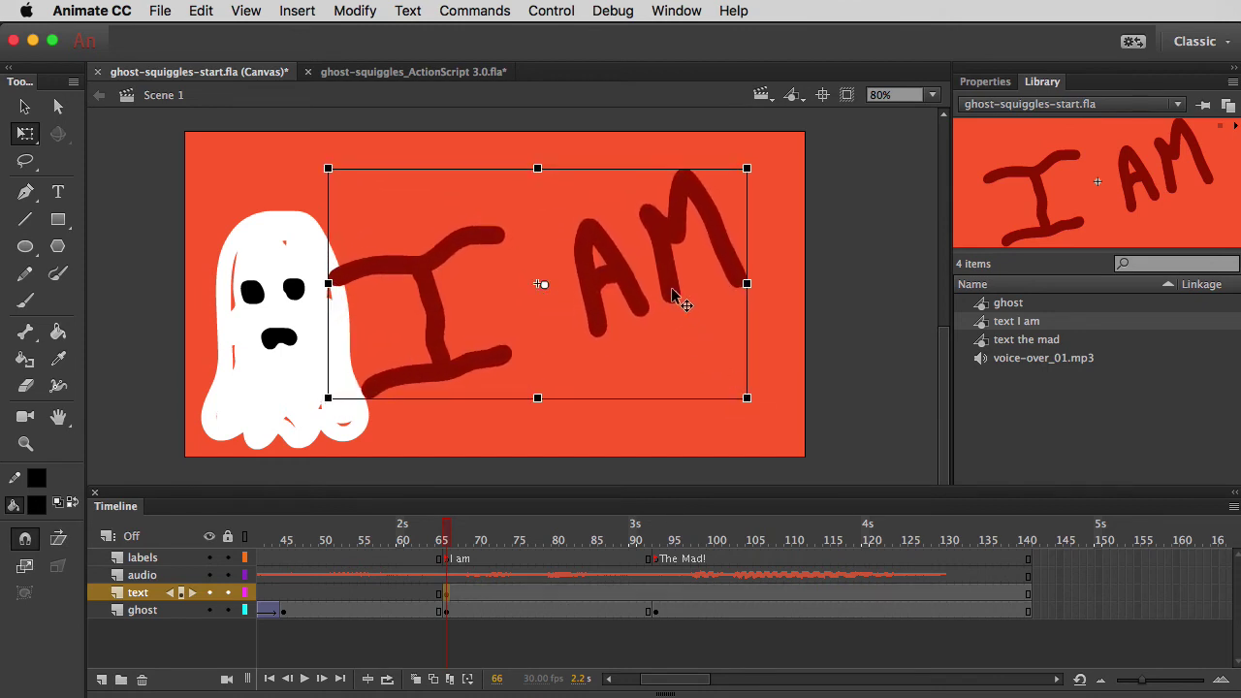
left_click(840, 312)
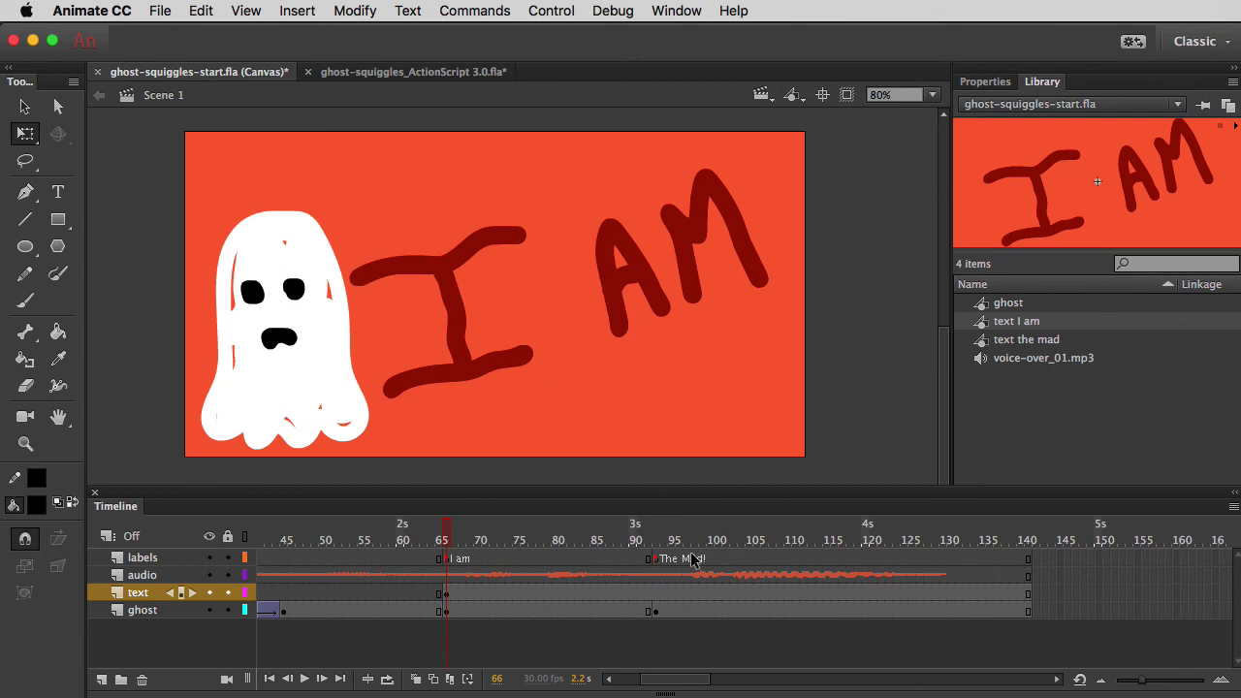
Step: At text-layer frame 93, replace the I AM lettering with the 'text the mad' symbol, left of the ghost
left_click(657, 593)
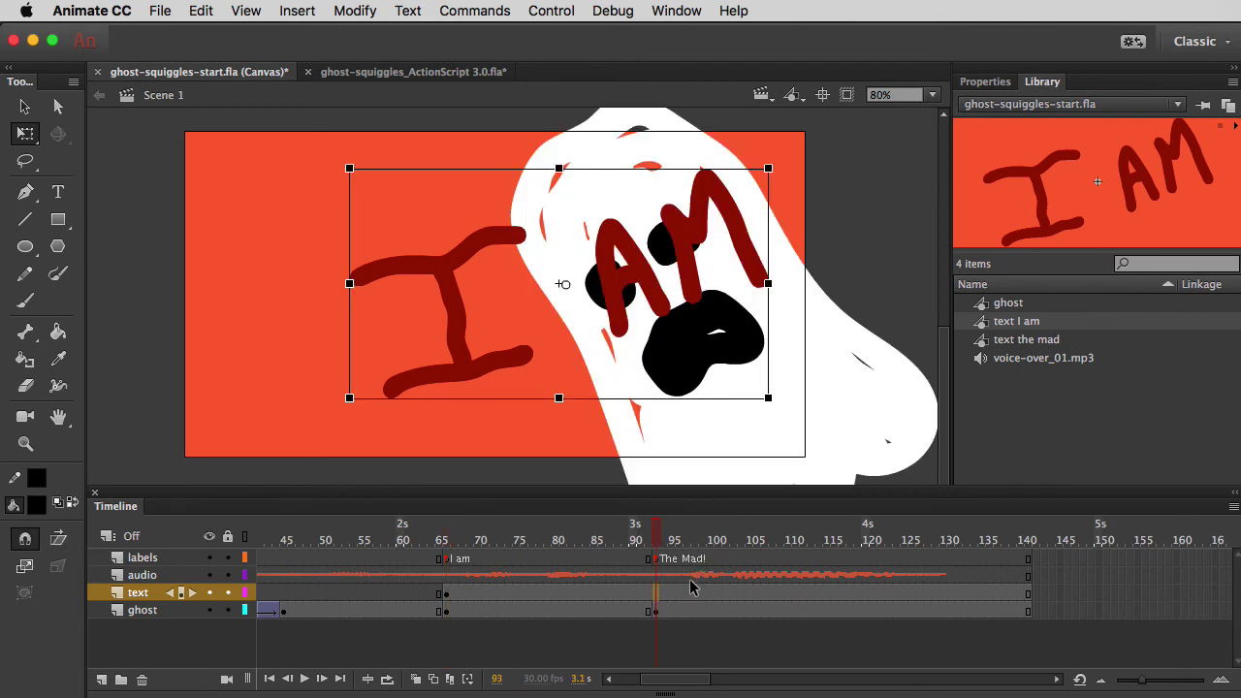
key("Delete")
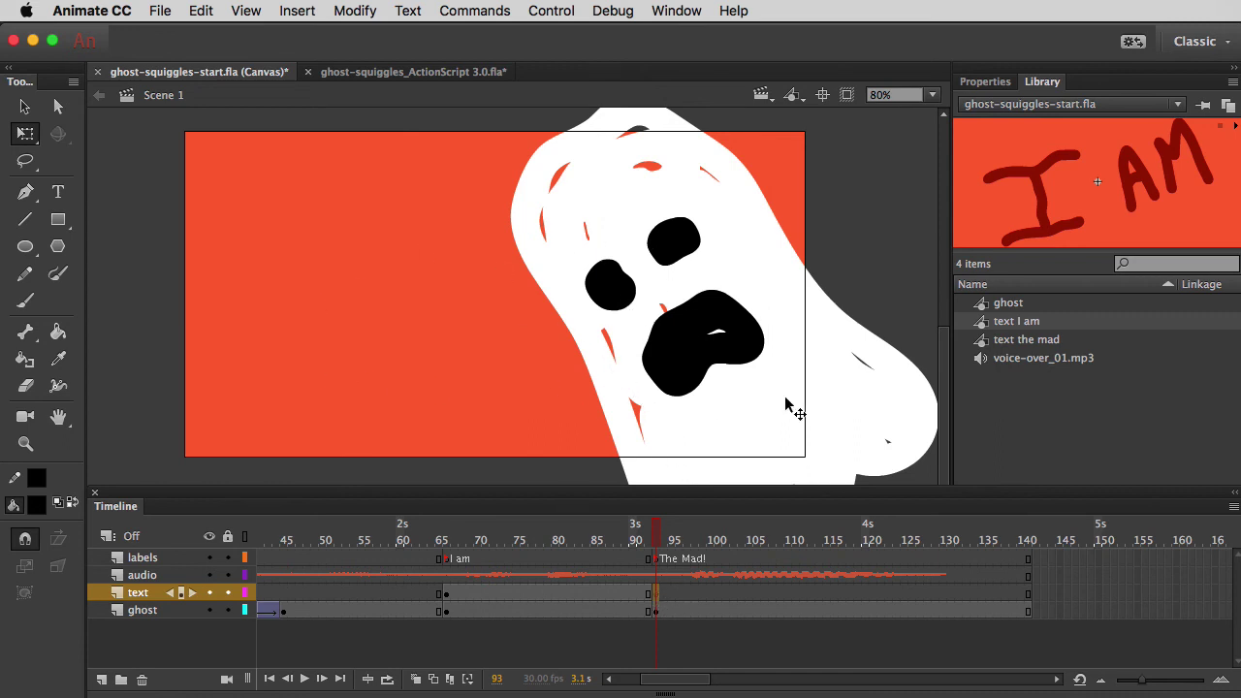
left_click(1026, 341)
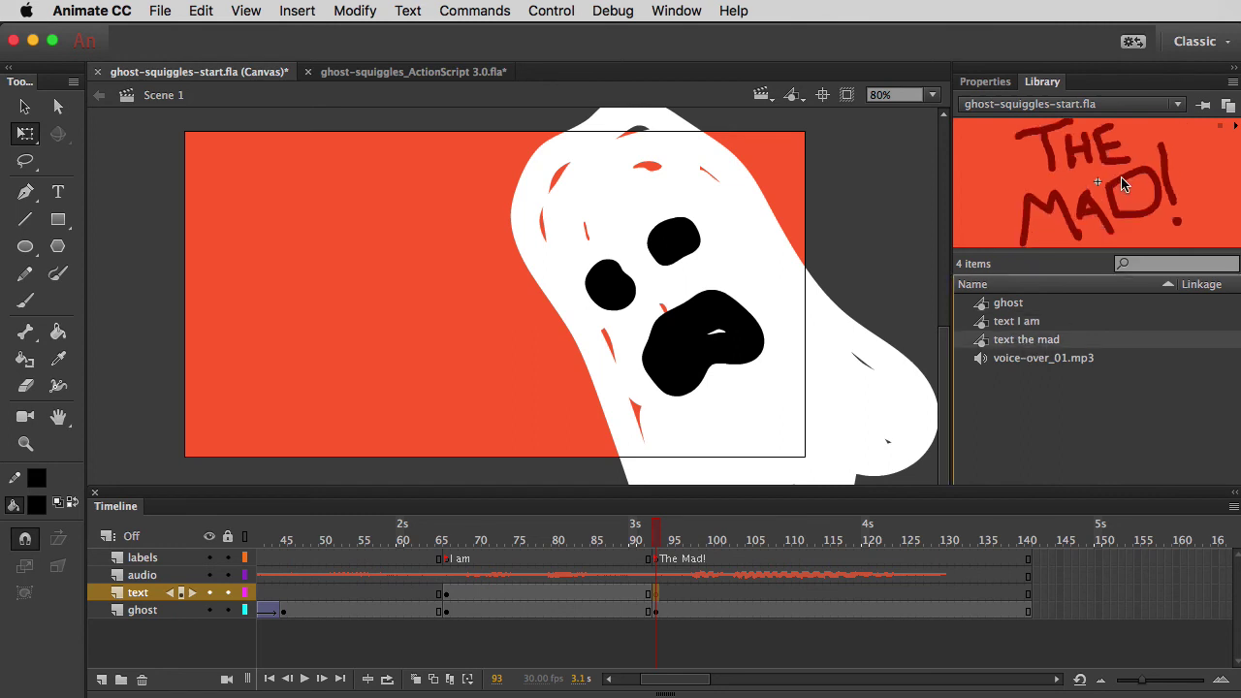
left_click_drag(976, 172, 443, 229)
left_click_drag(370, 304, 372, 304)
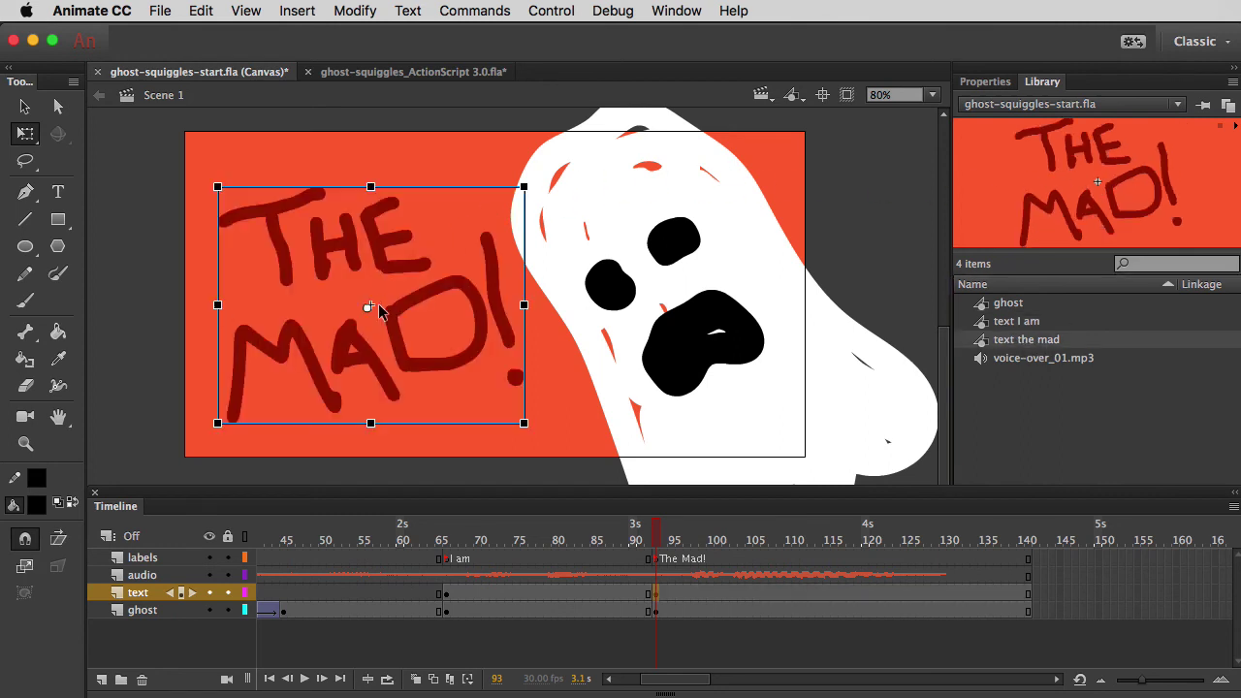
left_click(823, 221)
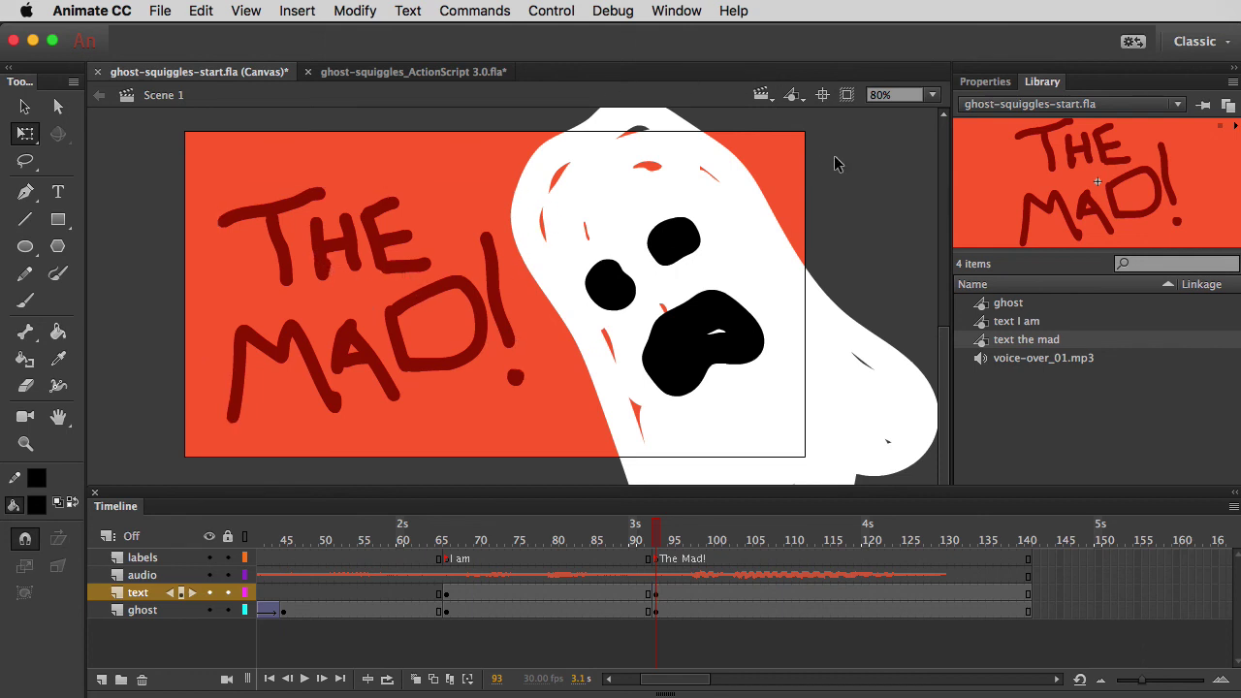
left_click(270, 679)
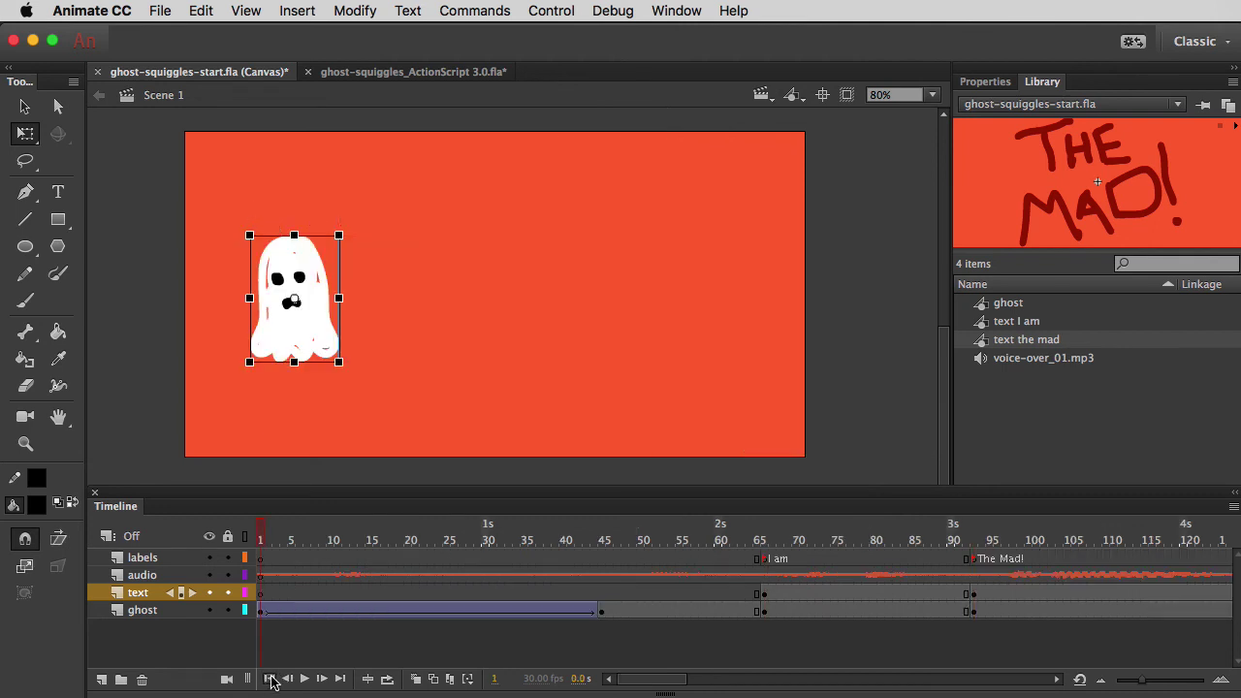
key("Return")
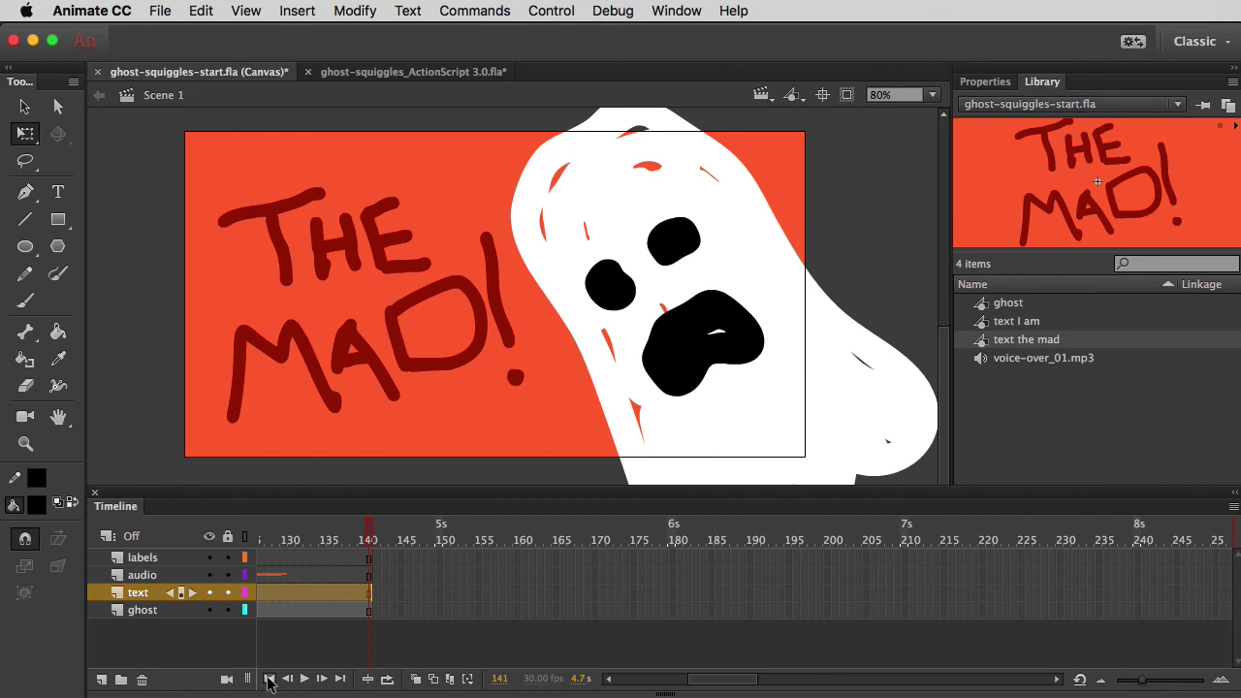
left_click(884, 268)
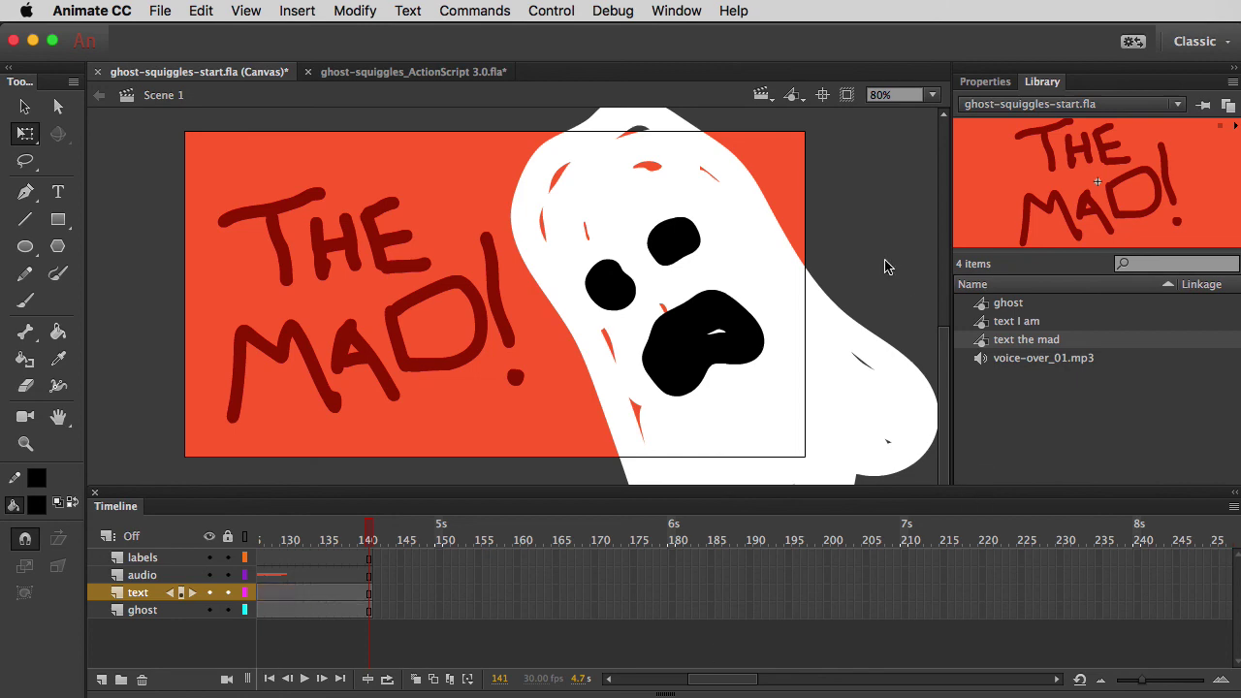
Step: Test the movie with Cmd+Enter to play ghost-squiggles-start.html in Chrome
key("super+Return")
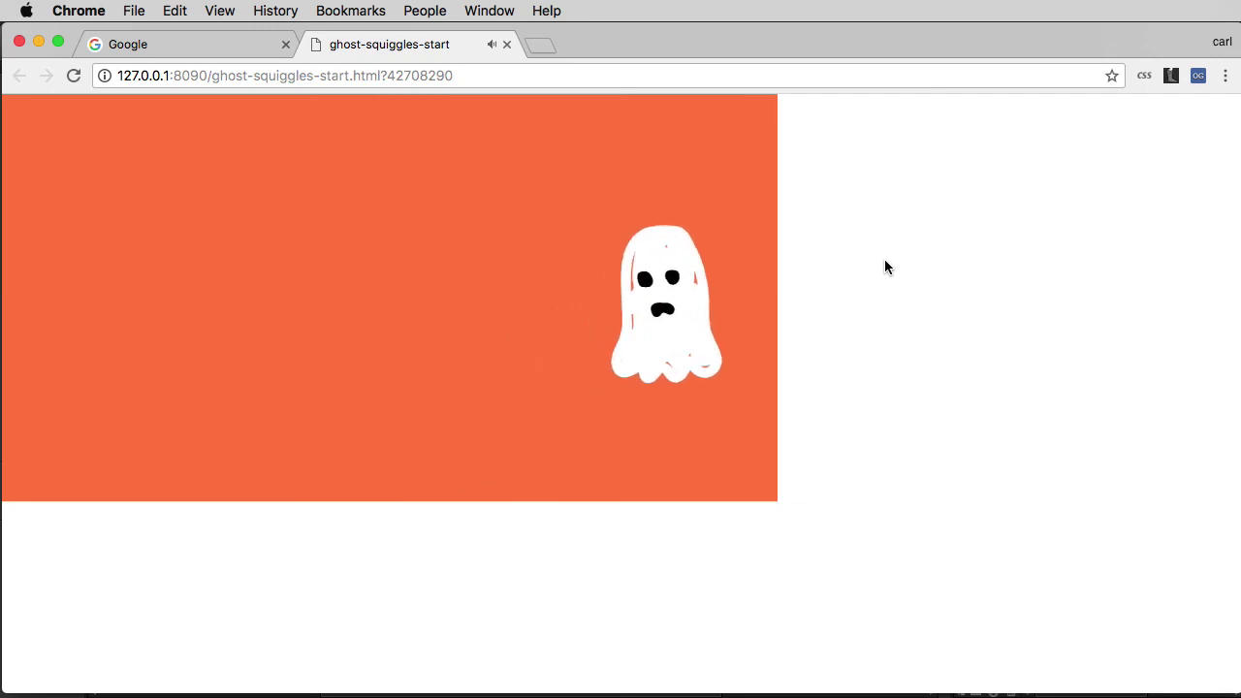